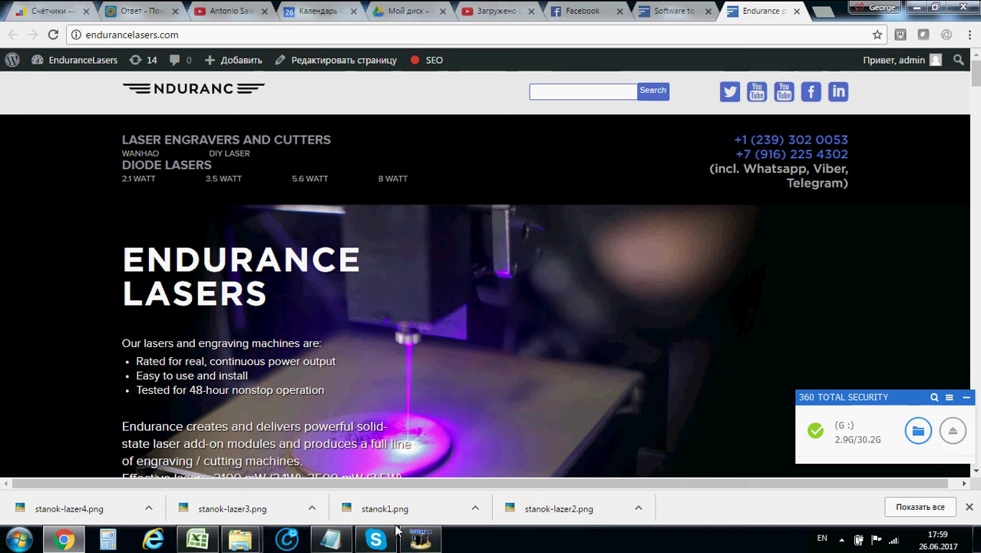
Step: Launch CNCC.exe from the CNCC V2.50 folder in Windows Explorer
mouse_move(240, 540)
left_click(169, 491)
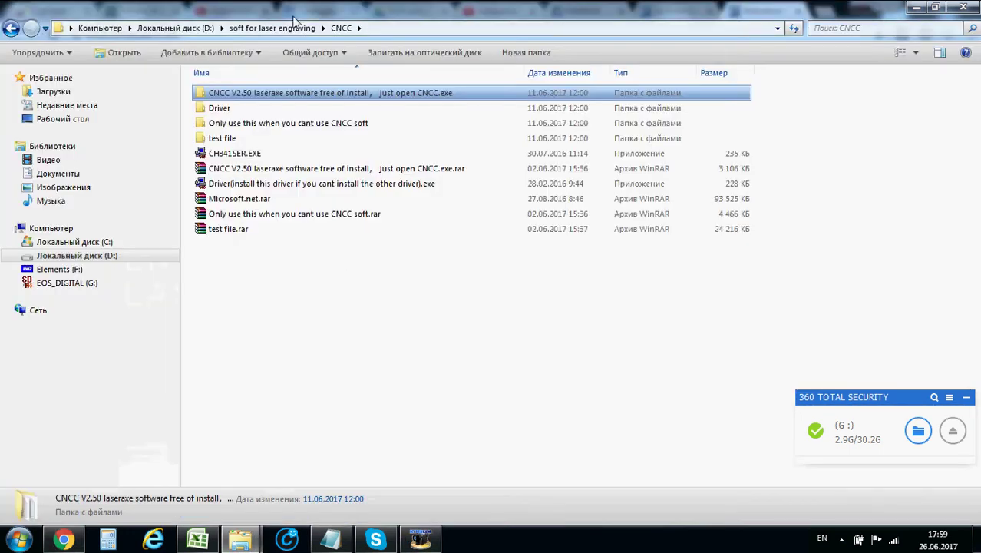
double_click(285, 95)
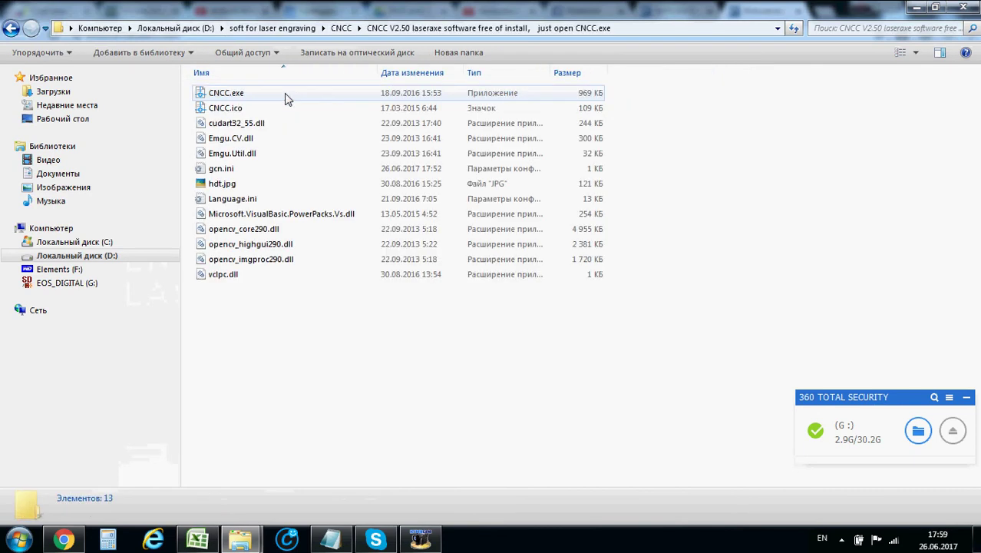
left_click(226, 94)
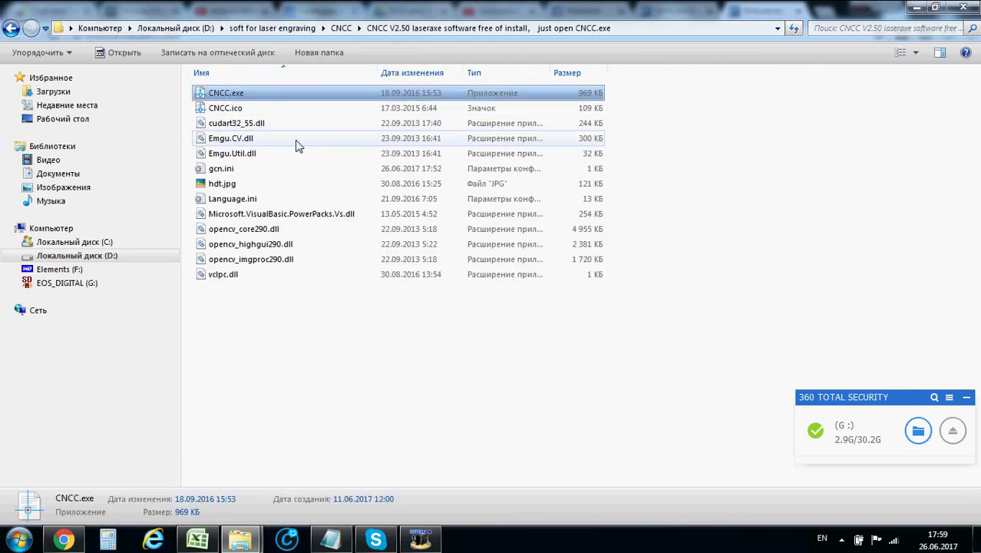
mouse_move(77, 542)
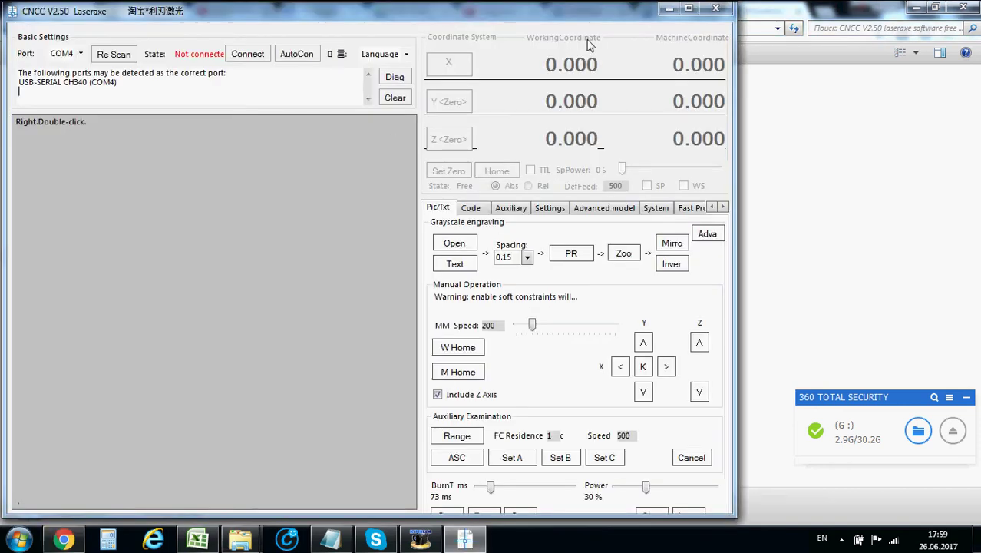
Step: Maximize the CNCC window and connect to the engraver on COM4
left_click(688, 9)
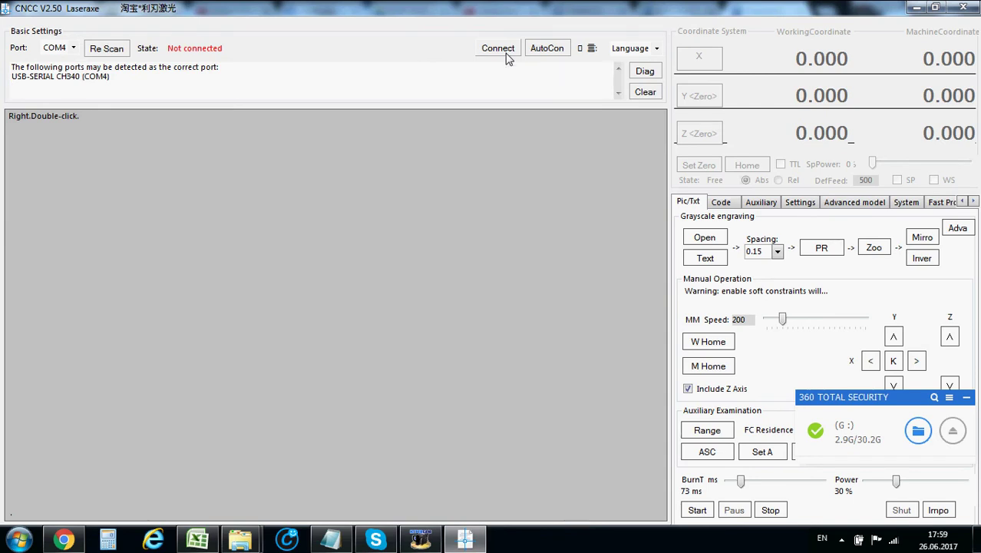
left_click(497, 49)
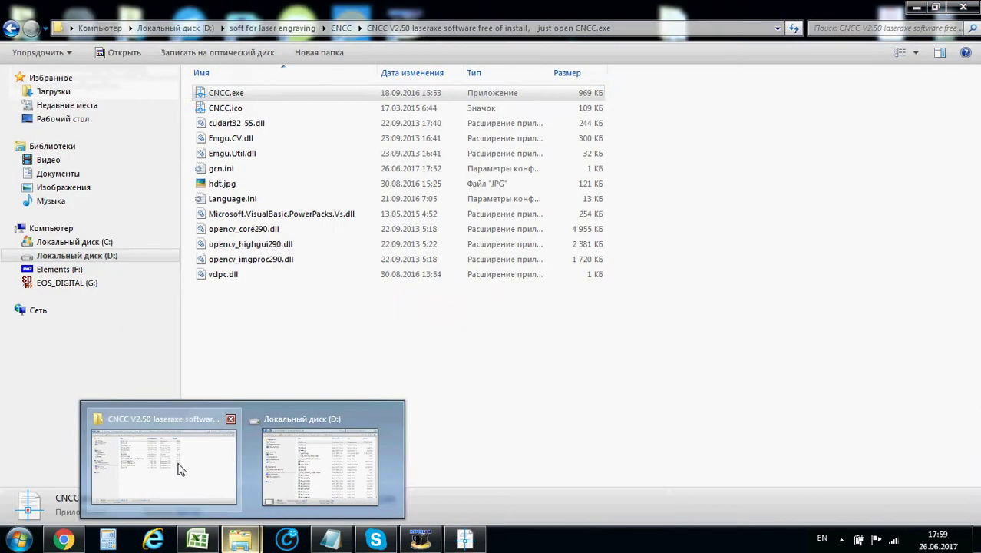
Step: Go up to the parent CNCC folder in Explorer, then return to the Endurance Lasers site
left_click(182, 465)
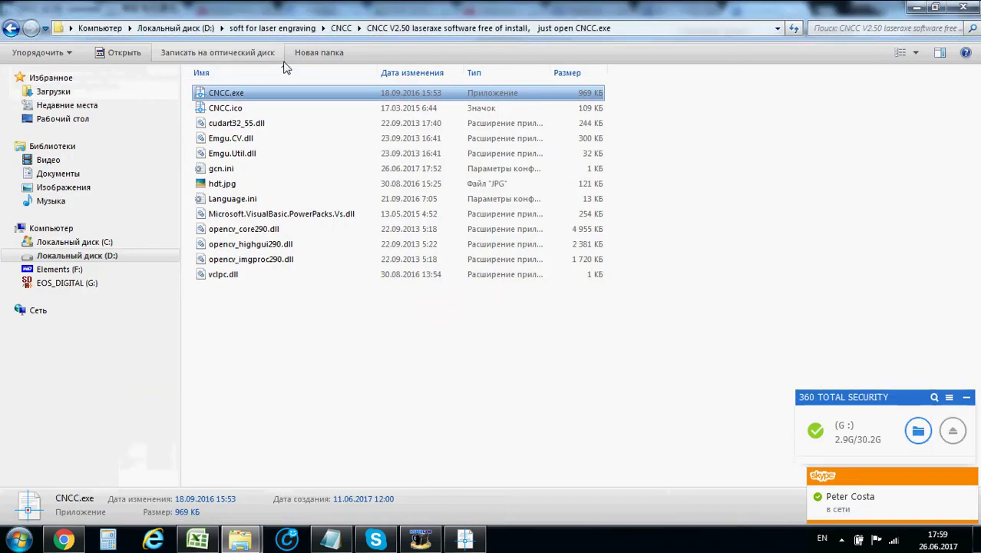
left_click(341, 28)
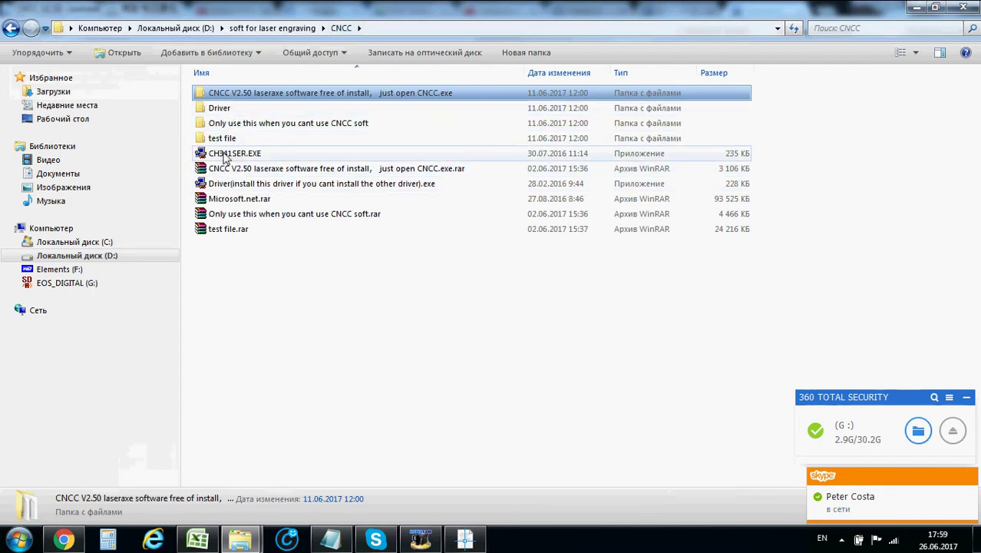
left_click(63, 540)
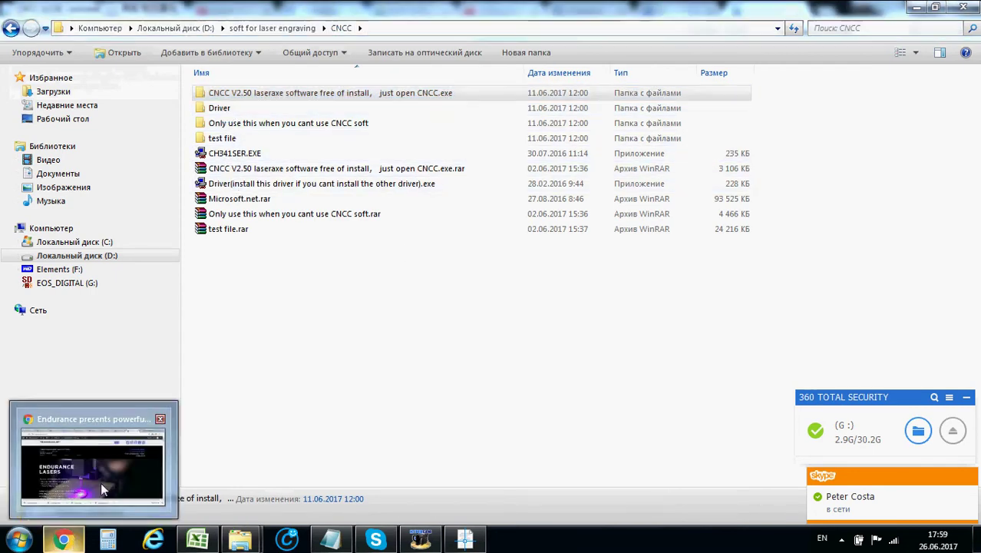
Step: Open the 'Download center - Software for lasers' page and scroll to its download links
left_click_drag(978, 86, 977, 453)
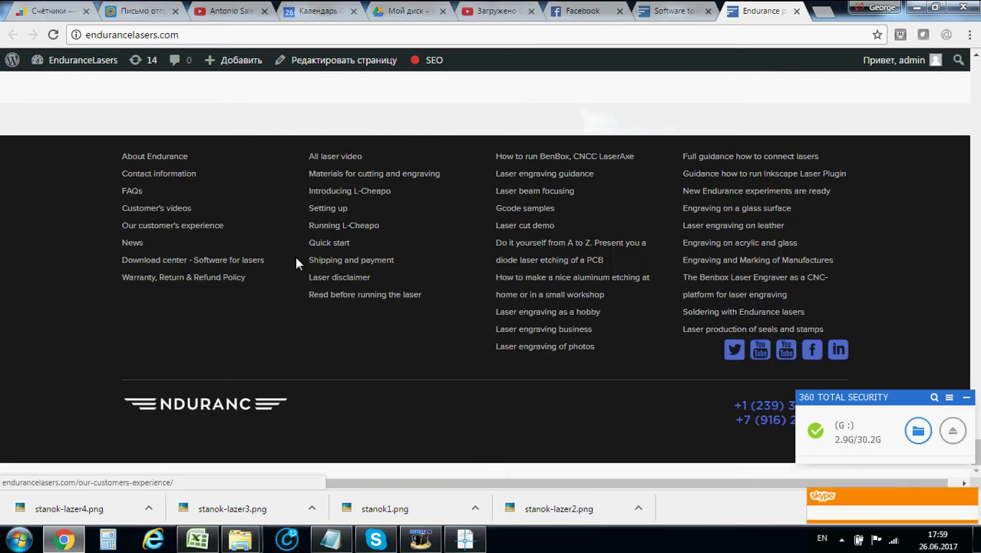
left_click(224, 260)
left_click(683, 10)
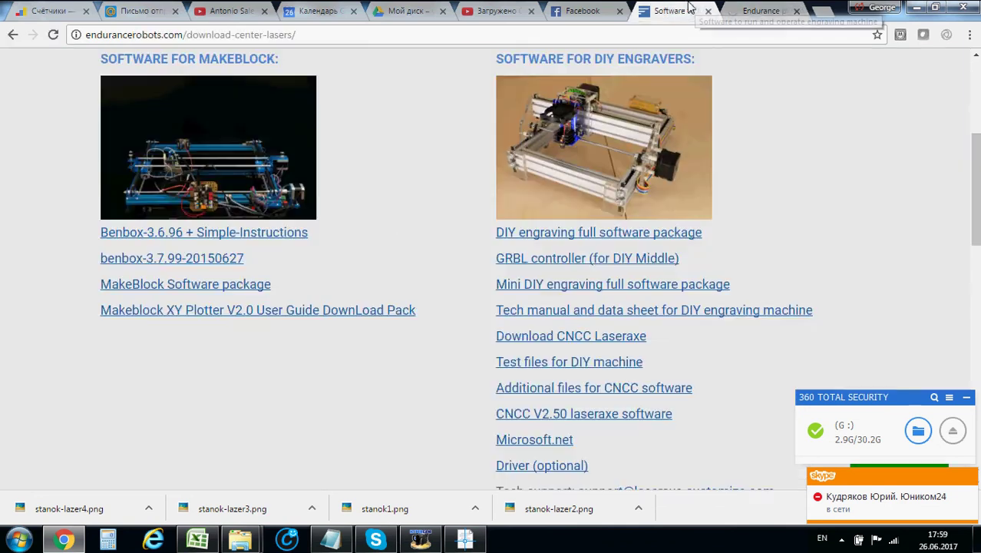
scroll(529, 384, "down", 5)
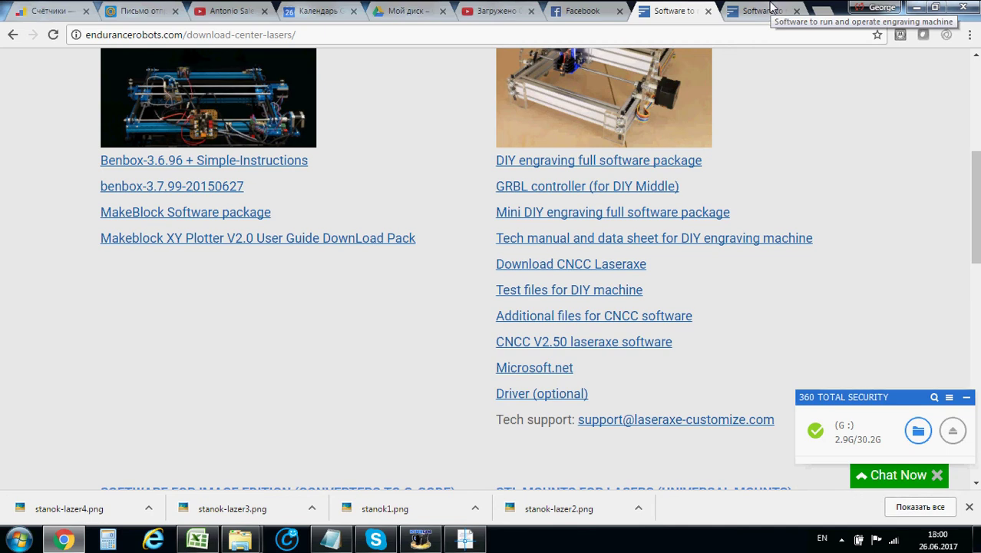
left_click(769, 10)
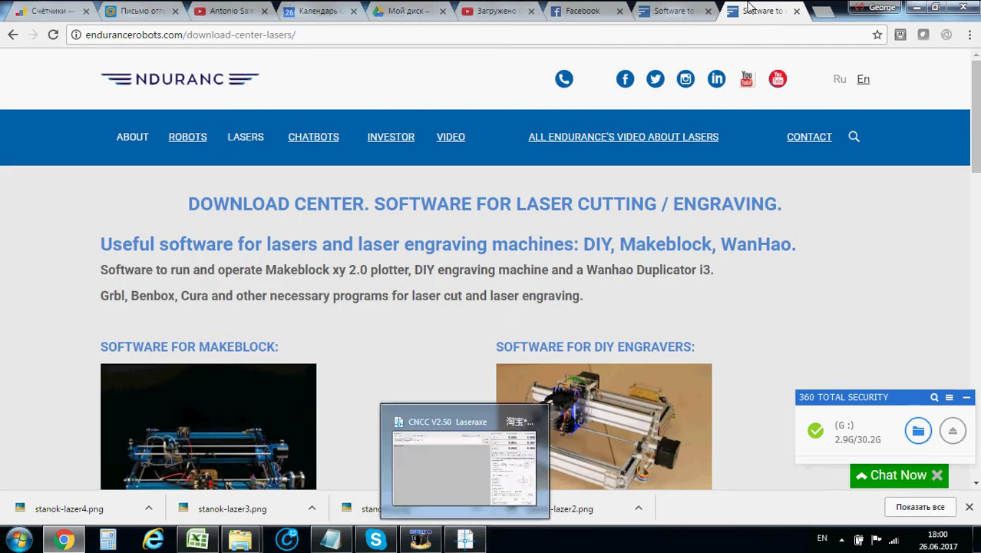
scroll(587, 379, "down", 4)
Step: Bring CNCC forward, dismiss the security popup, and start loading an image from Pic/Txt
left_click(476, 545)
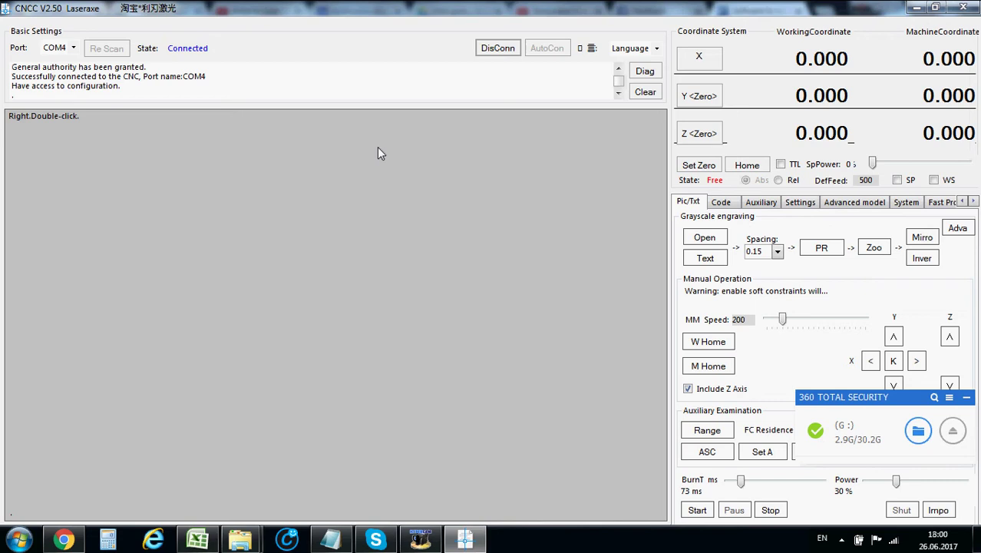
left_click(967, 397)
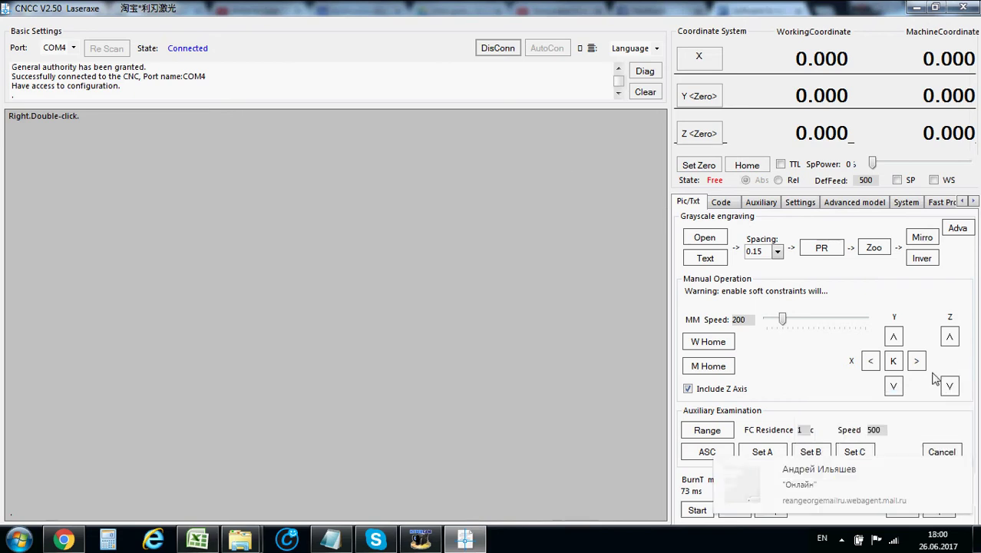
left_click(705, 237)
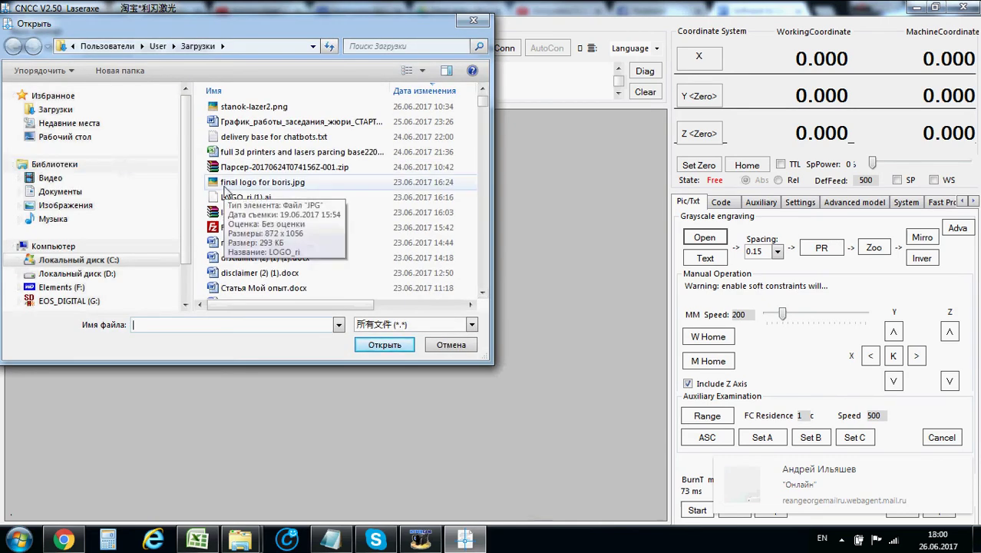
Step: Browse to Downloads and set LOGO_ri.jpg as the file to load
left_click(485, 135)
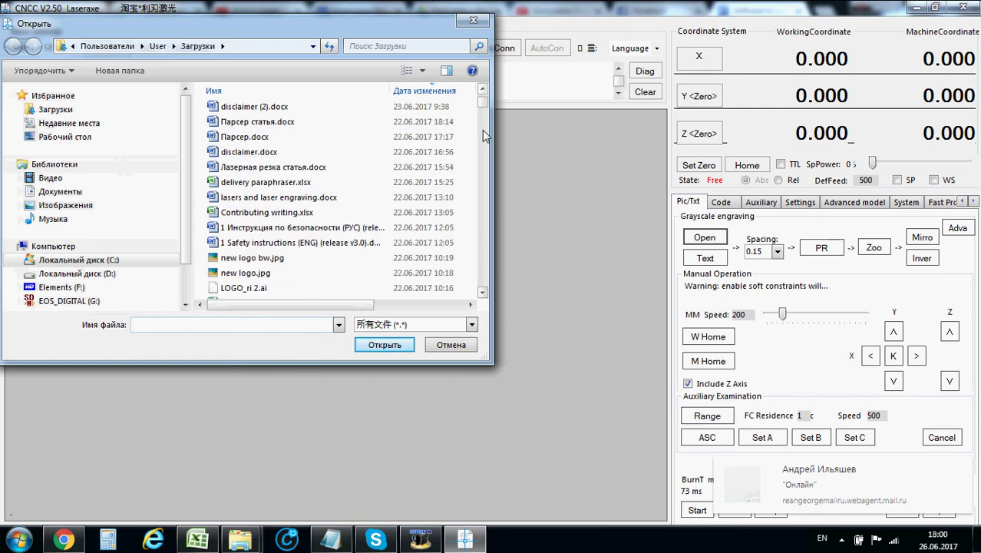
left_click(483, 91)
left_click(484, 91)
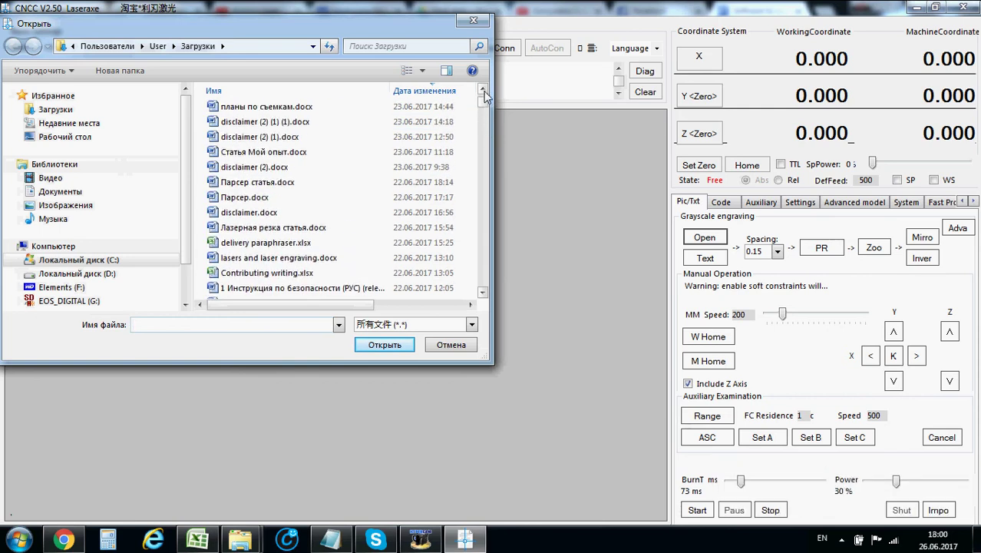
left_click(483, 91)
left_click(484, 91)
left_click(246, 137)
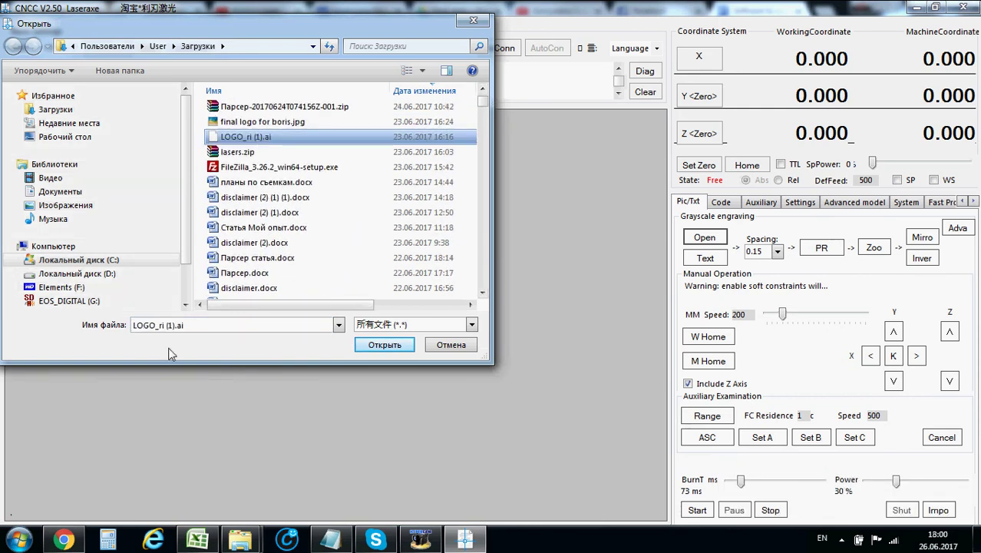
left_click(209, 323)
left_click(209, 323)
key("BackSpace")
key("BackSpace")
key("BackSpace")
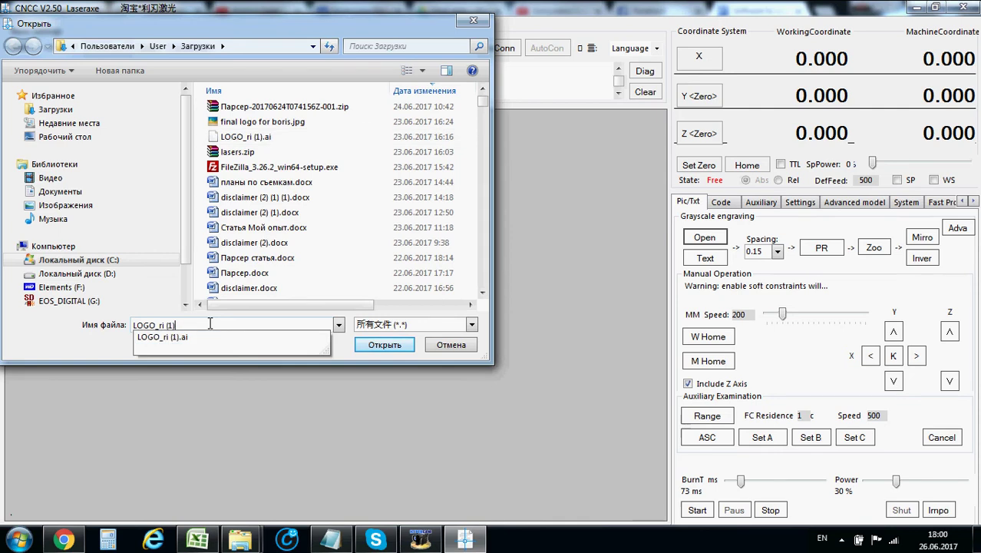
key("BackSpace")
key("BackSpace")
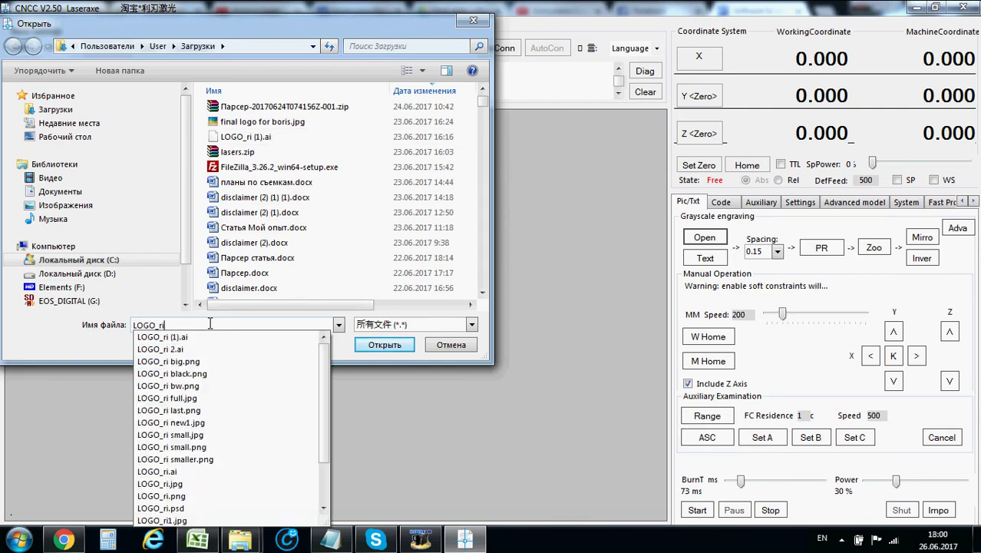
left_click(201, 484)
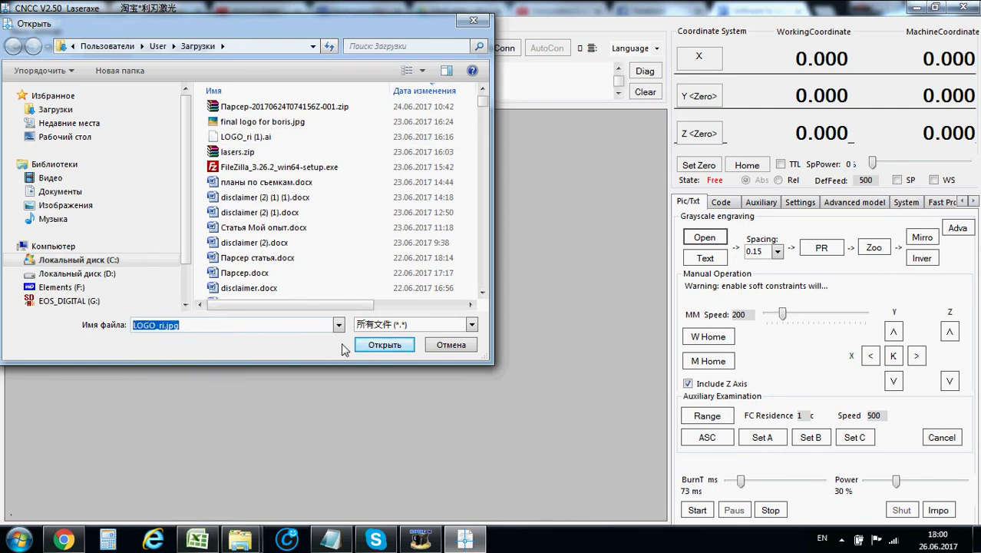
Step: Load LOGO_ri.jpg, try the dithered grayscale style, then switch it to outline line art
left_click(374, 346)
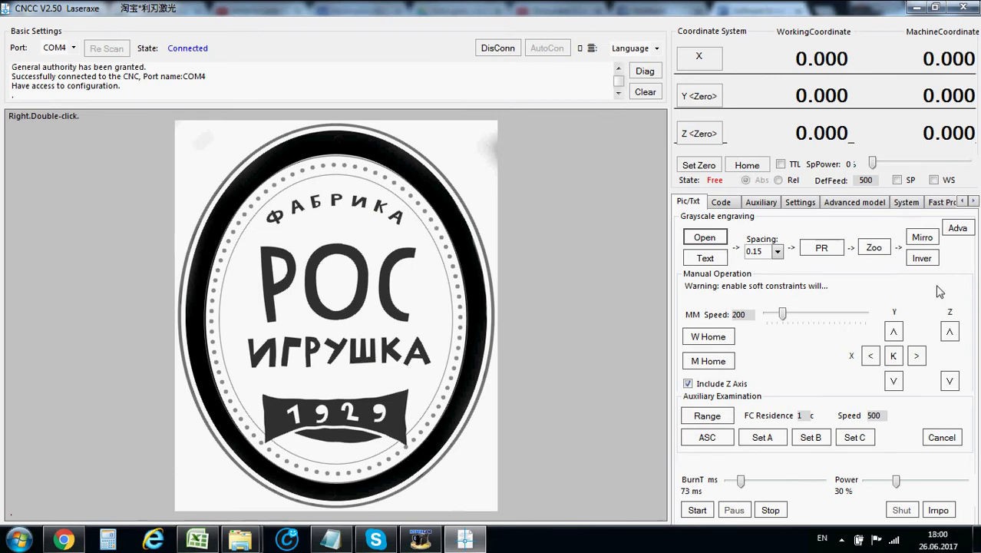
left_click(821, 246)
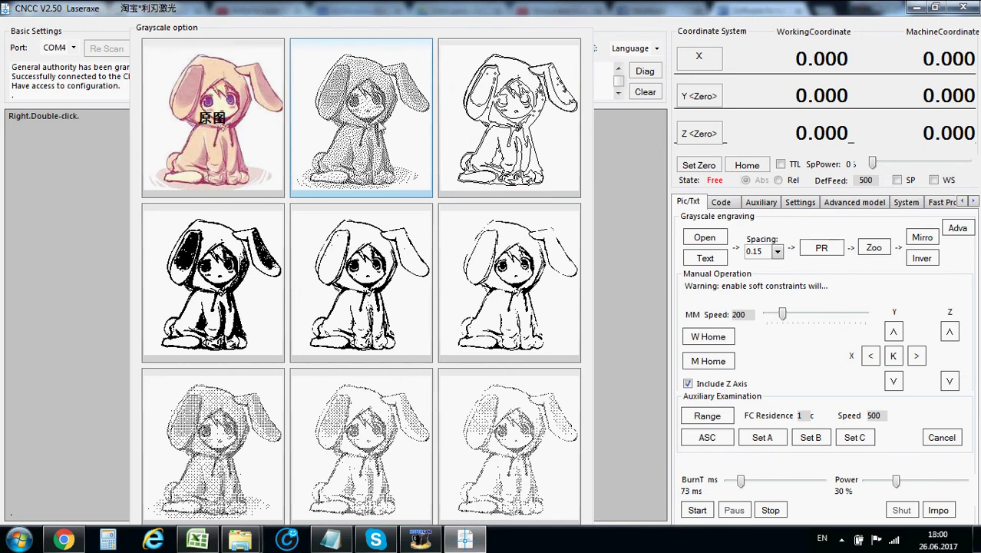
left_click(378, 81)
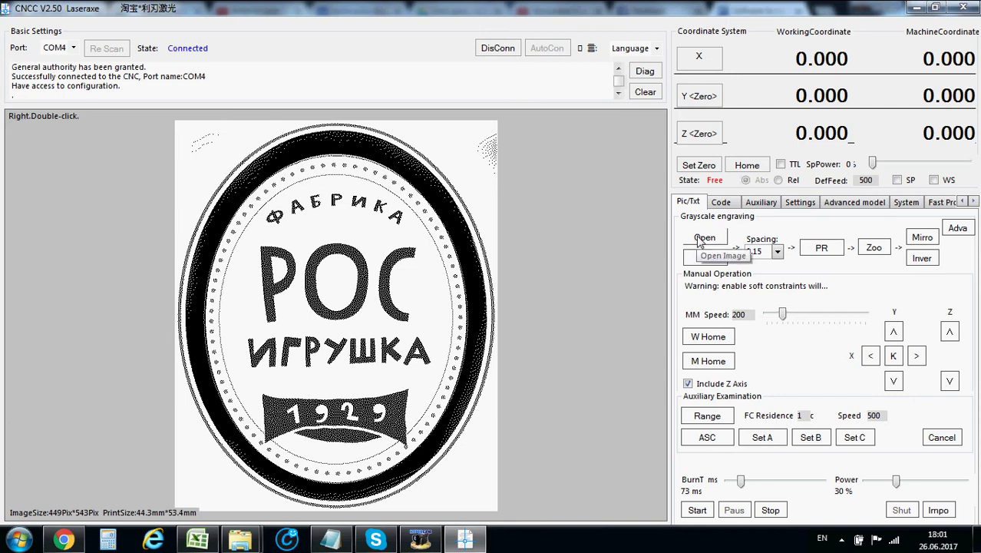
left_click(815, 247)
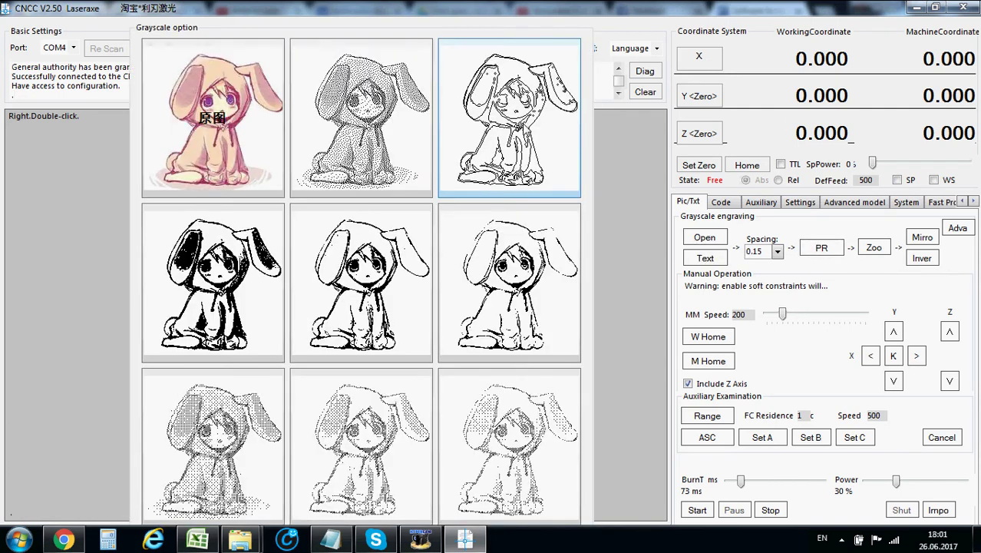
left_click(522, 123)
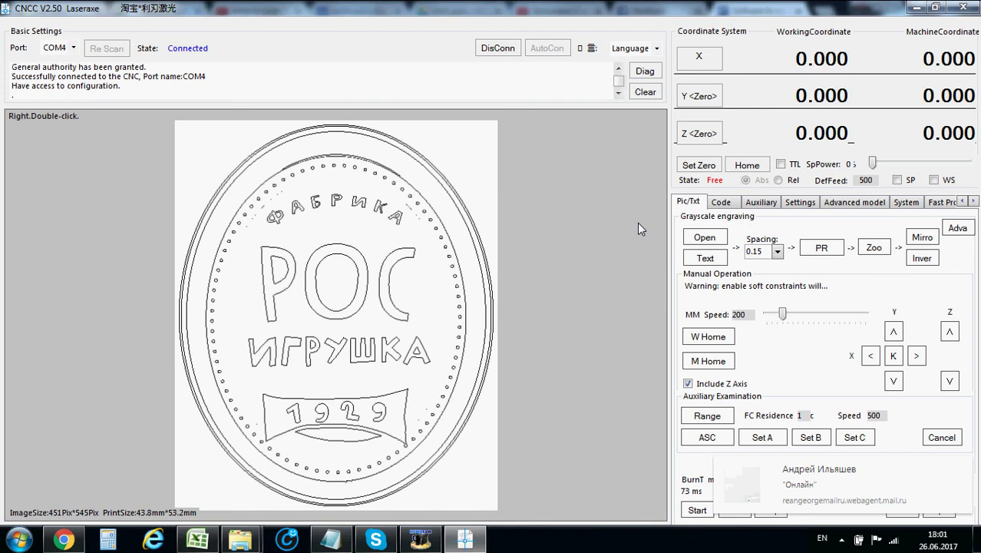
Step: Reload LOGO_ri.jpg as the solid logo, dismiss the disk-check prompt, and show grayscale options
left_click(716, 240)
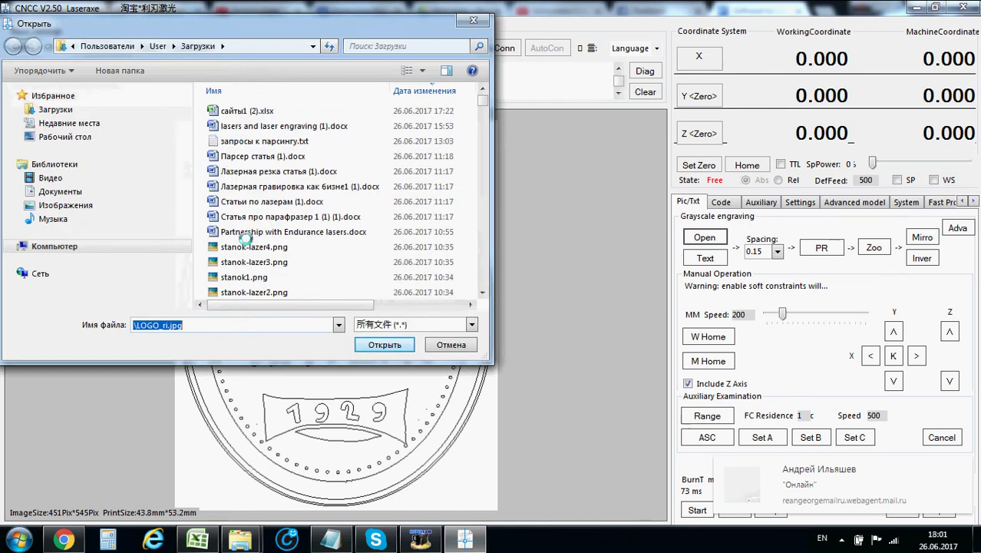
scroll(483, 228, "down", 4)
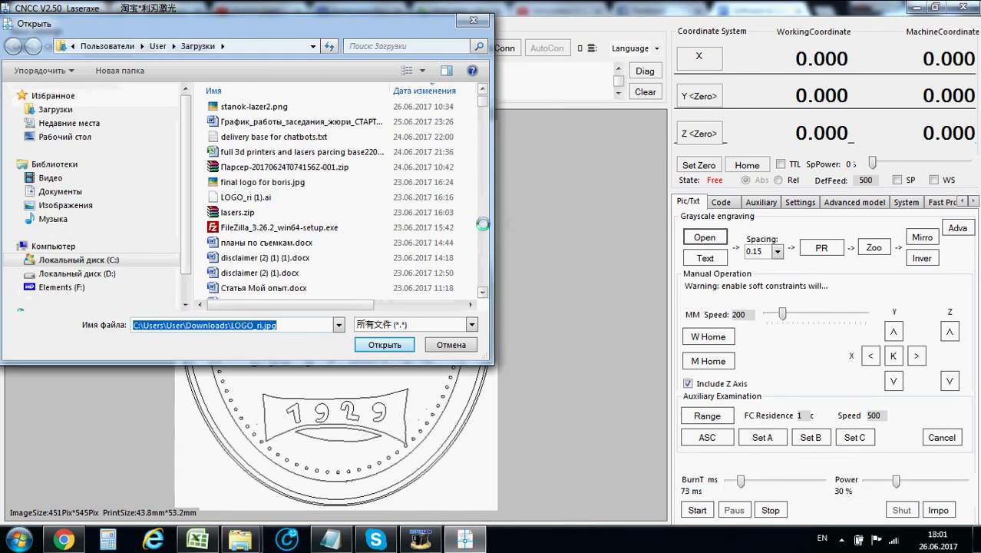
double_click(296, 183)
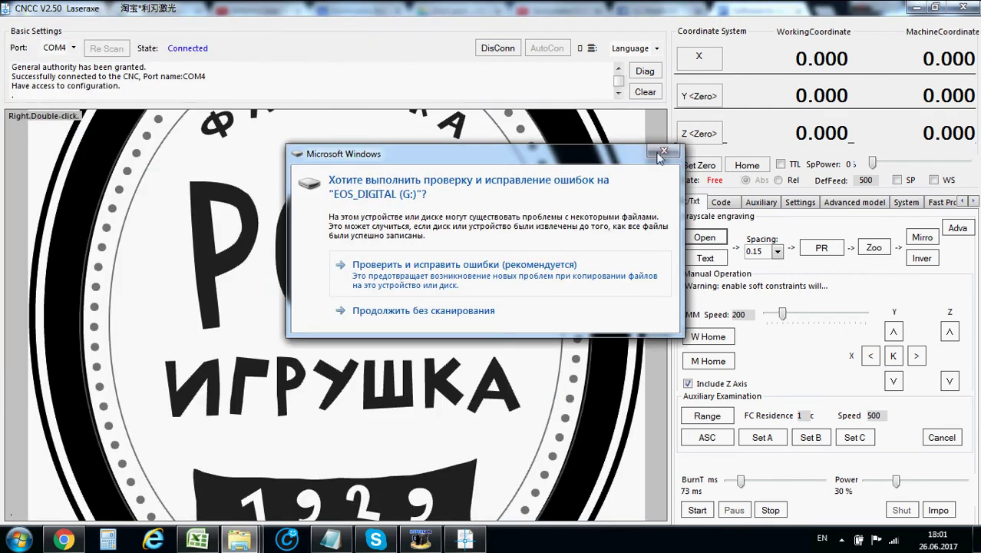
left_click(664, 151)
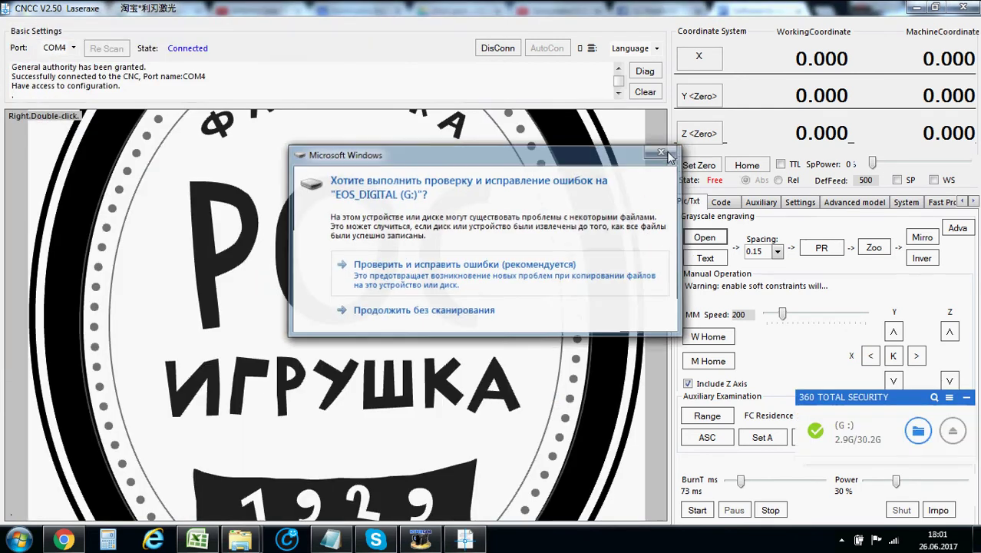
left_click(815, 250)
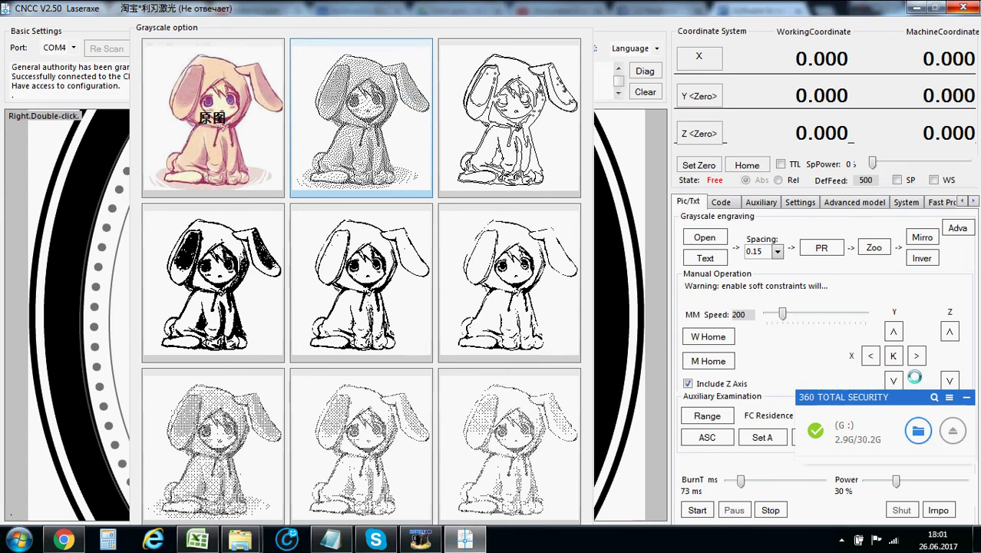
Step: Minimize the 360 Total Security drive popup and reopen the Grayscale option window
left_click(965, 398)
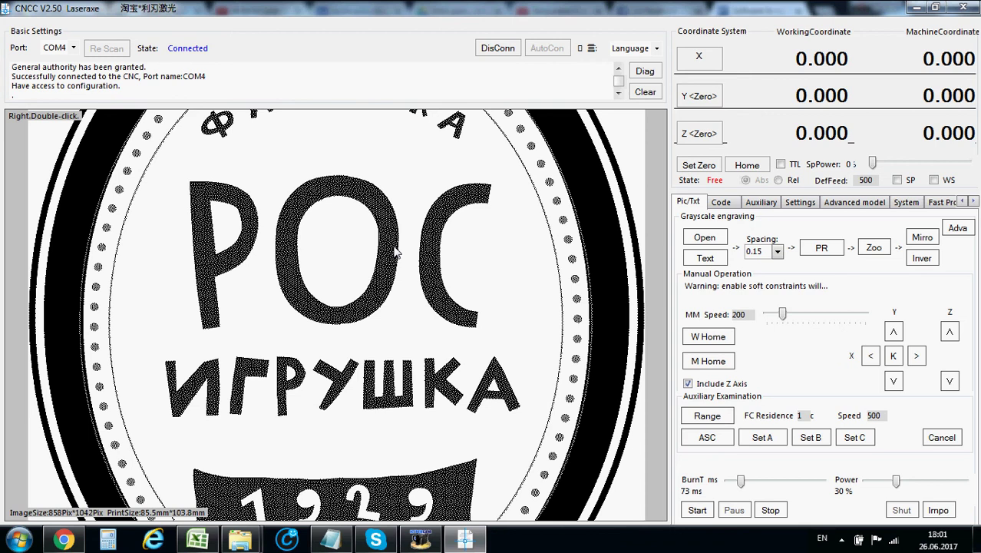
left_click(828, 254)
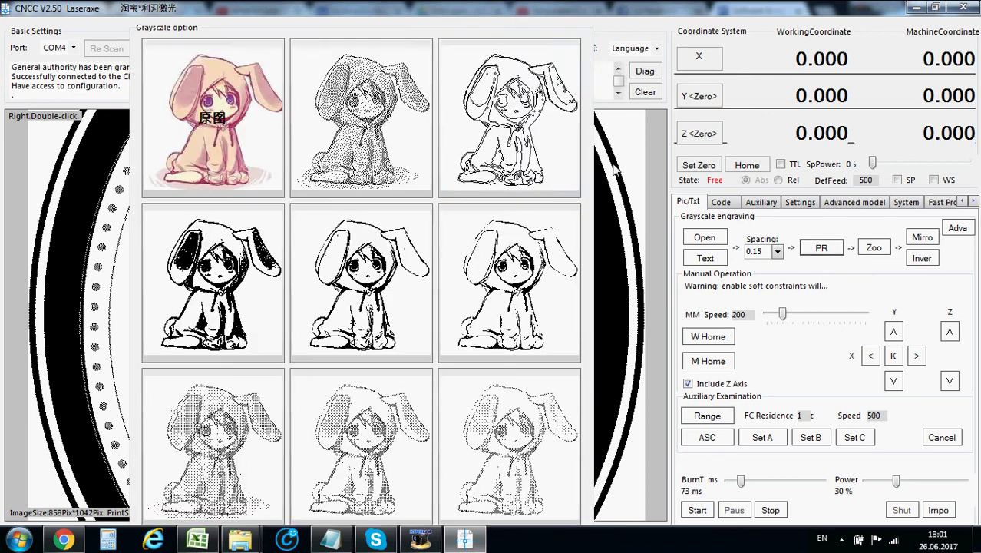
Step: Convert the logo to outline line art and resize it to 50 mm tall (40.7×49.4 mm)
left_click(556, 147)
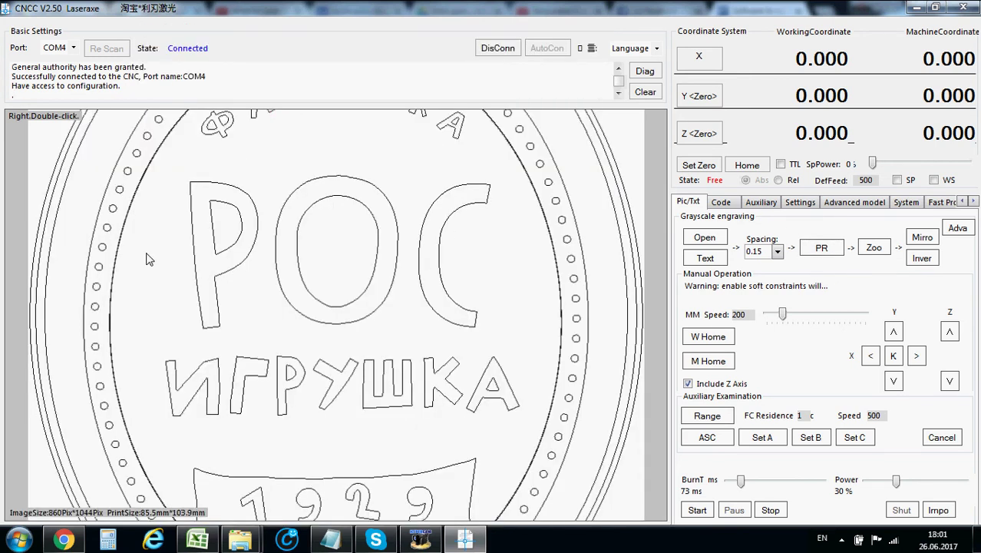
left_click(881, 250)
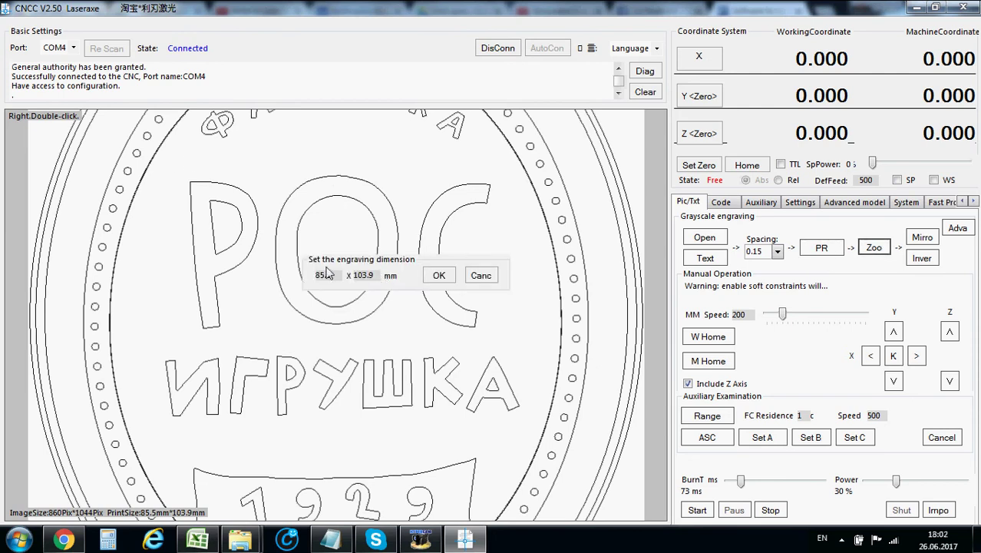
key("Tab")
type("50")
left_click(439, 274)
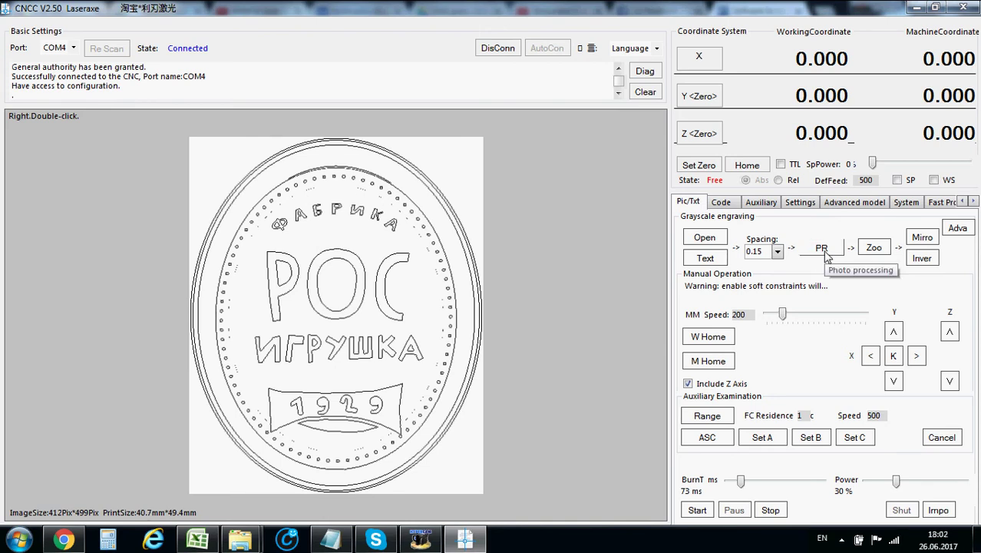
Step: Apply the filled black-and-white rendering and set the height to 50 mm (40.9×49.6 mm)
left_click(821, 248)
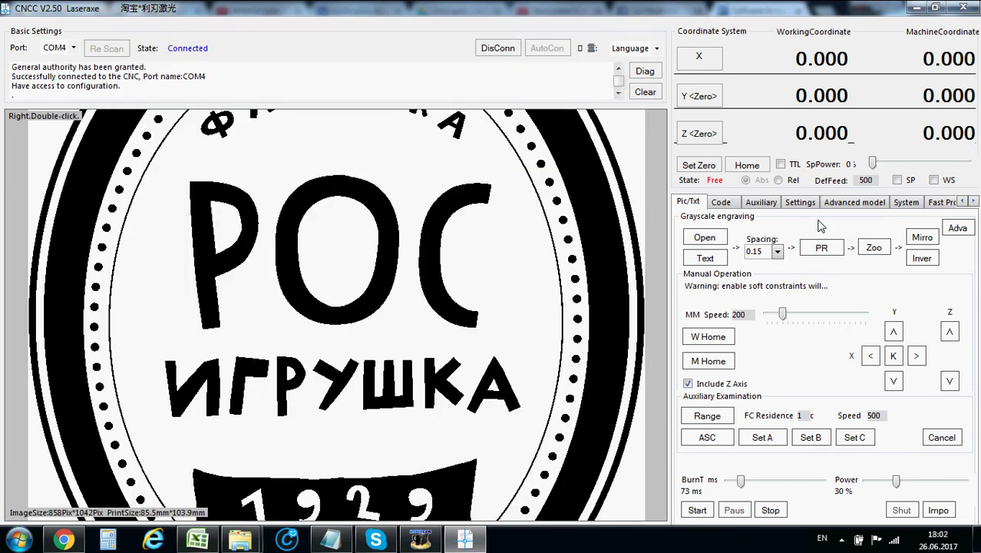
left_click(835, 248)
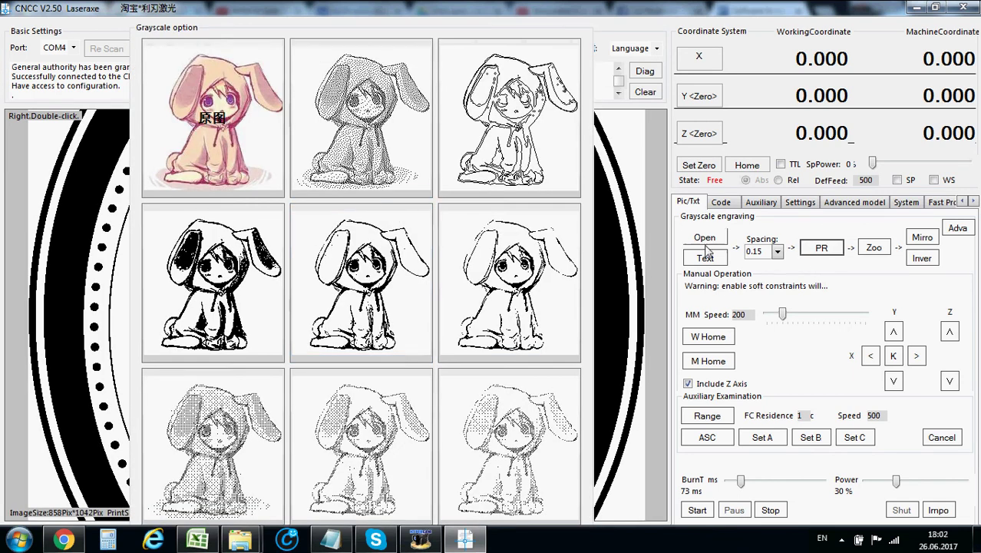
left_click(873, 248)
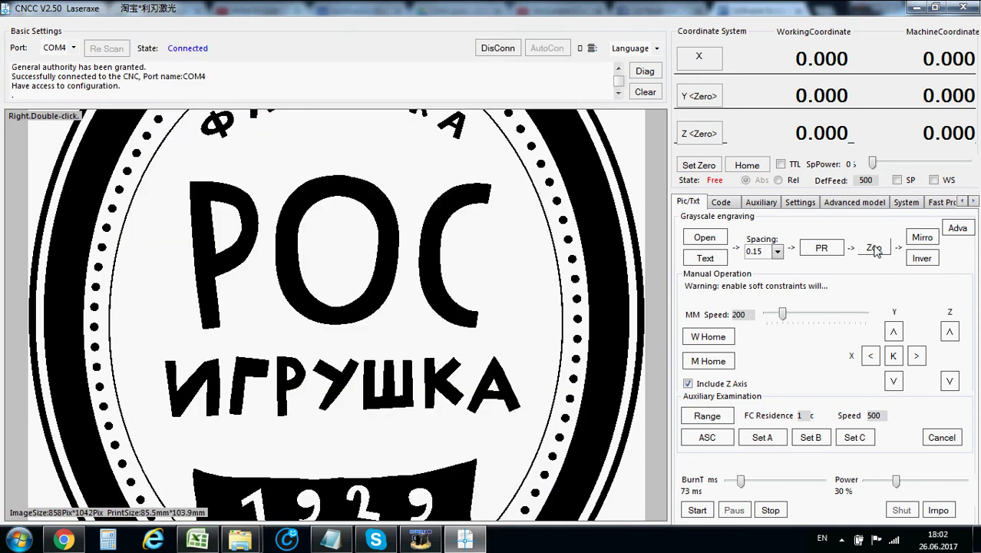
left_click(873, 248)
double_click(363, 275)
type("50")
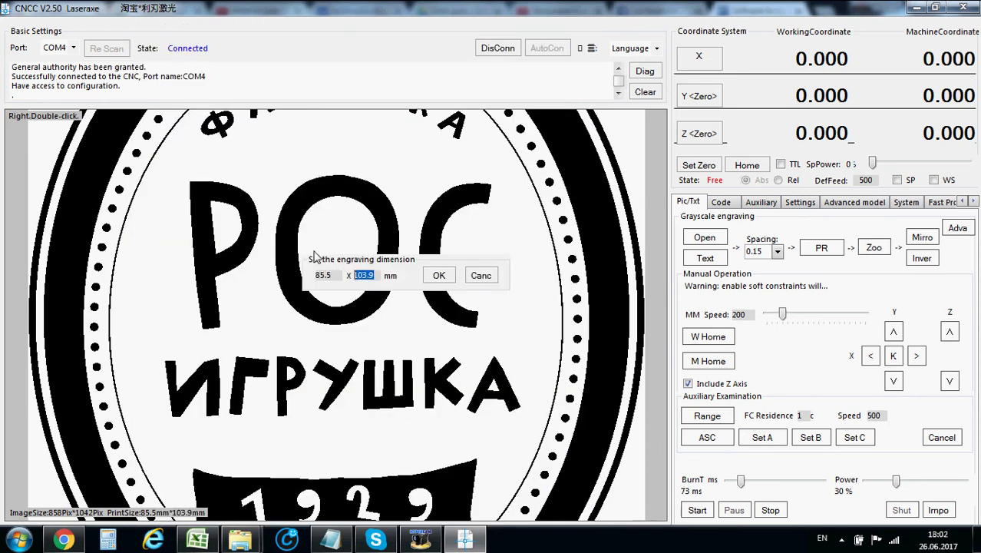
left_click(438, 275)
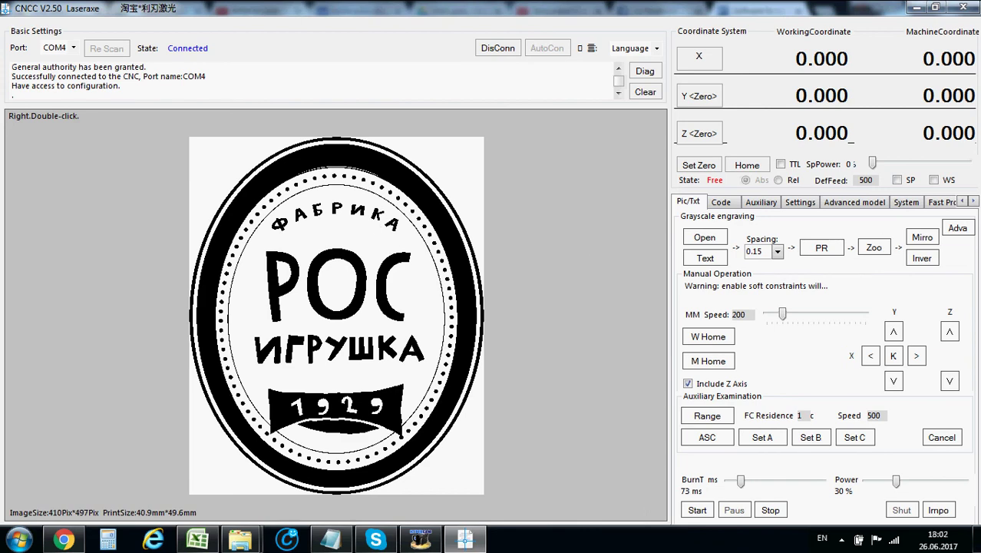
Step: Set print speed to 500 and generate the logo's G-code, sending it to the code list
left_click(957, 228)
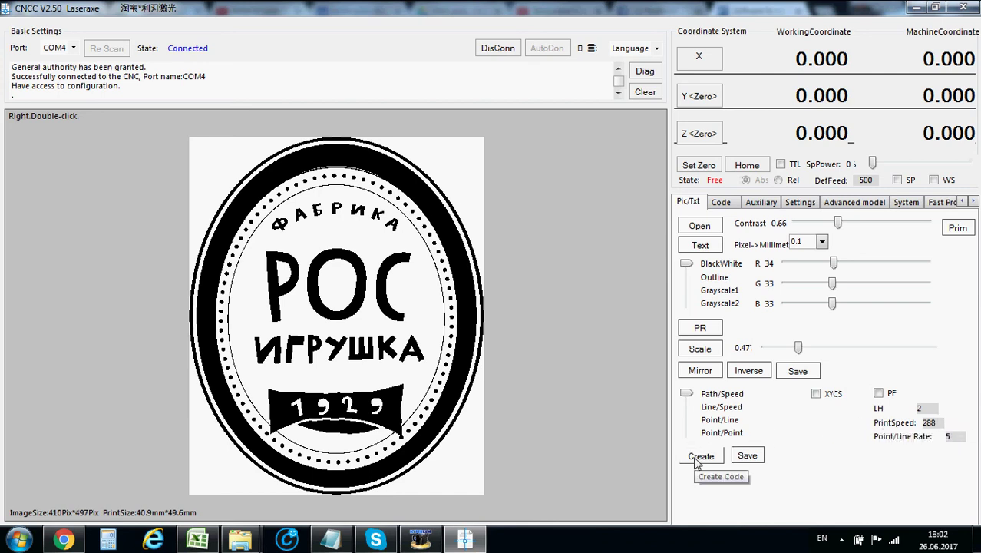
left_click_drag(941, 423, 872, 415)
type("500")
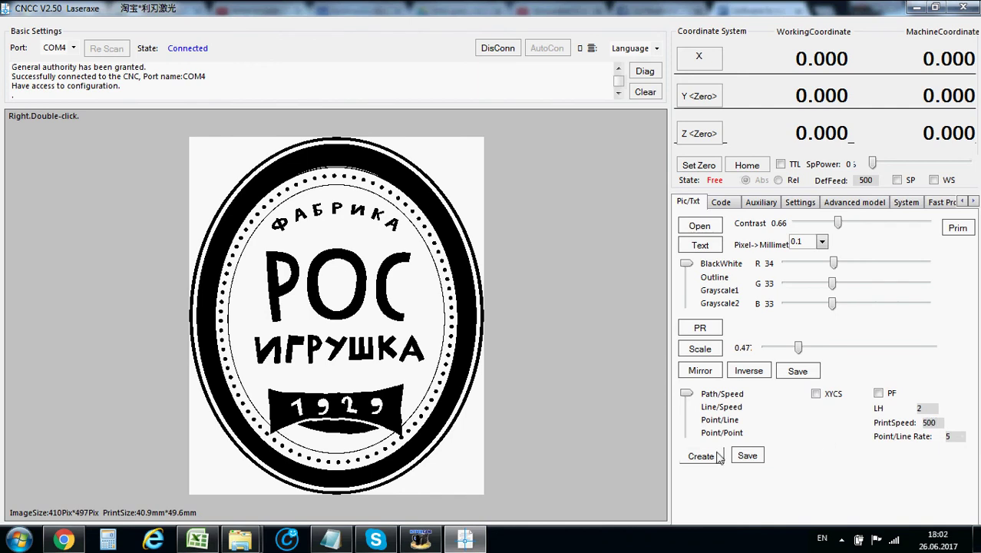
left_click(700, 456)
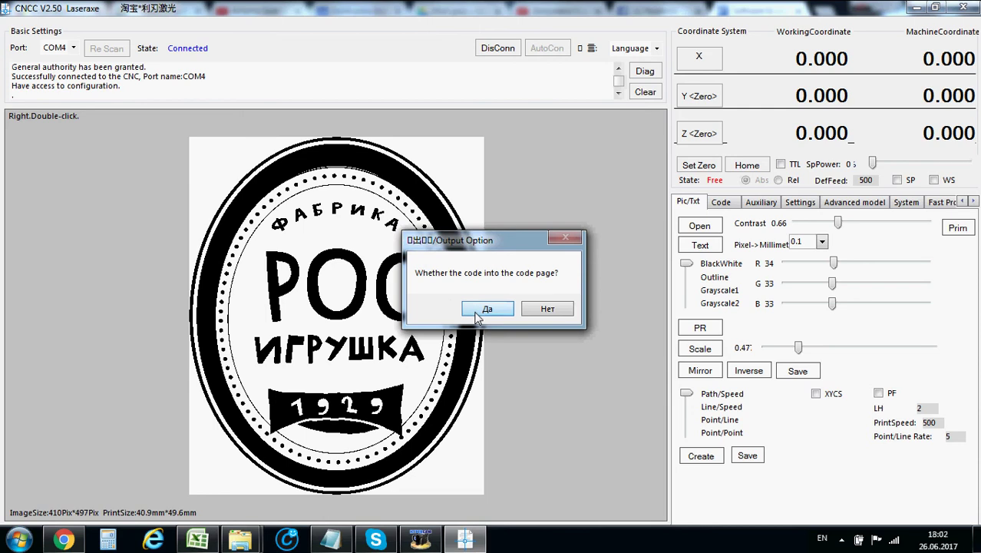
left_click(486, 308)
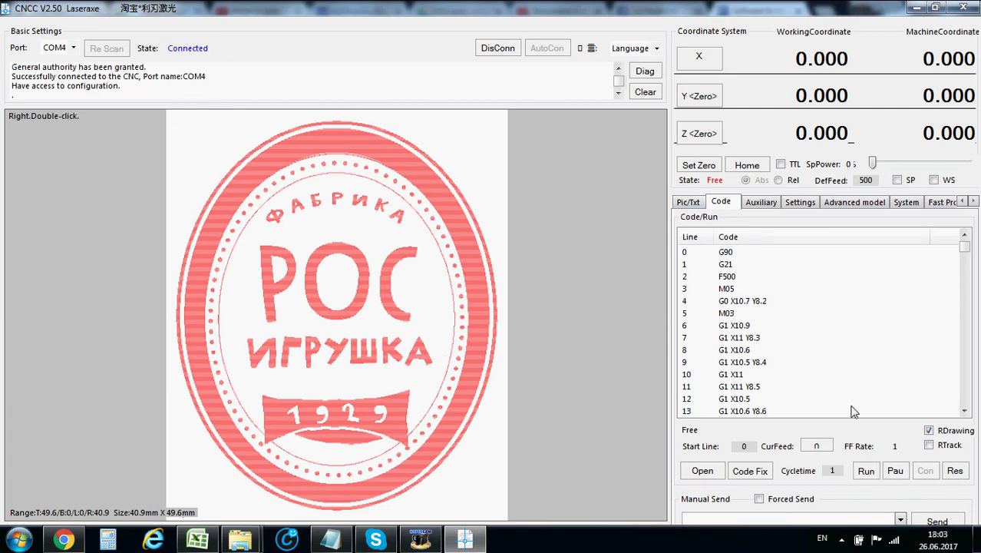
Step: Raise laser power to 45% and cut burn time to 43 ms
left_click(689, 202)
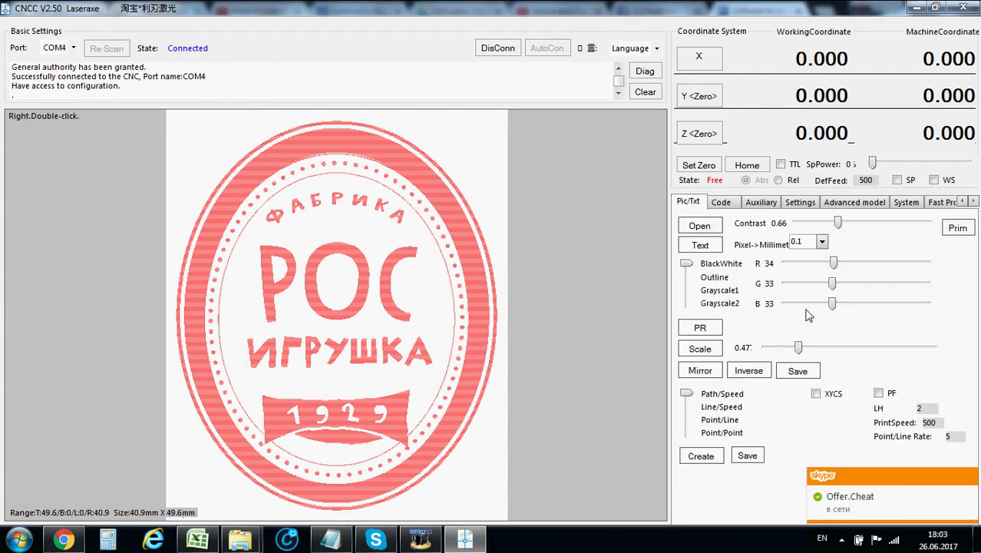
left_click(957, 228)
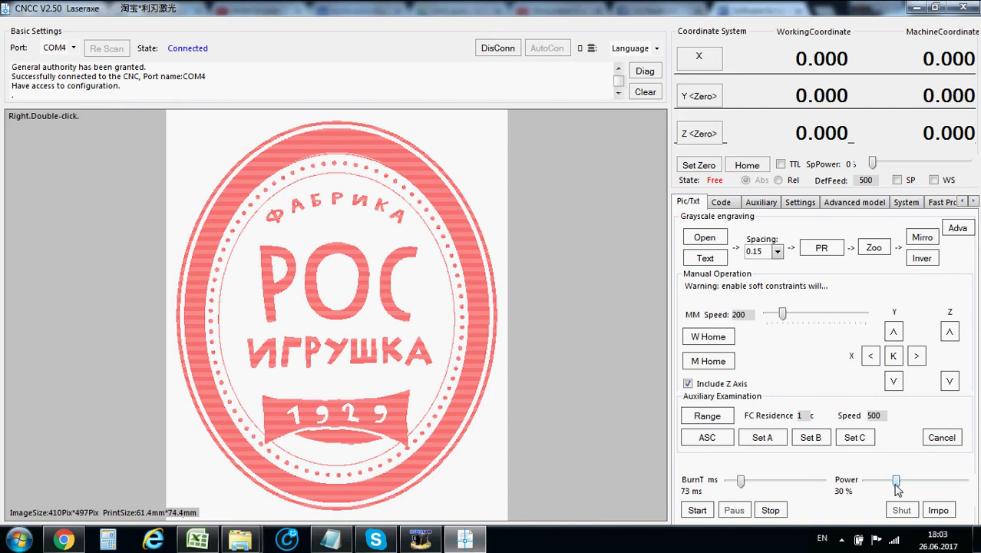
mouse_move(897, 488)
left_mouse_down()
mouse_move(927, 485)
mouse_move(912, 486)
left_mouse_up()
left_click_drag(741, 482, 735, 482)
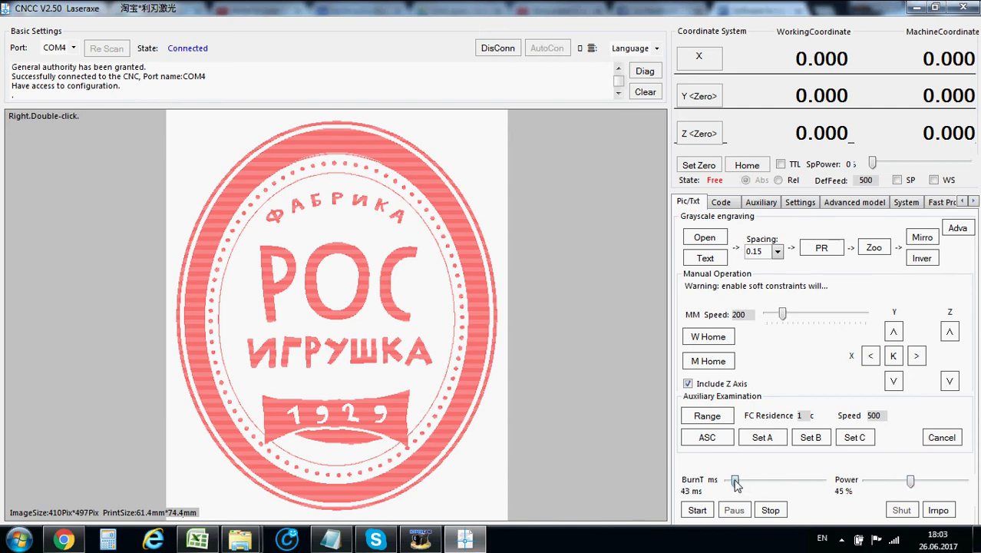
Step: Regenerate the logo's G-code with the new settings and load it into the code list
left_click(957, 228)
left_click(692, 458)
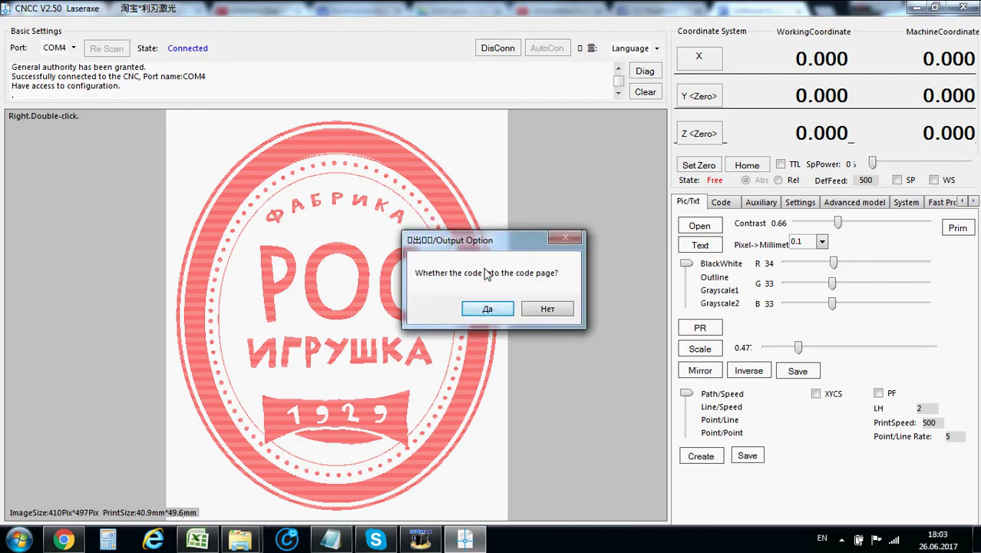
left_click(500, 306)
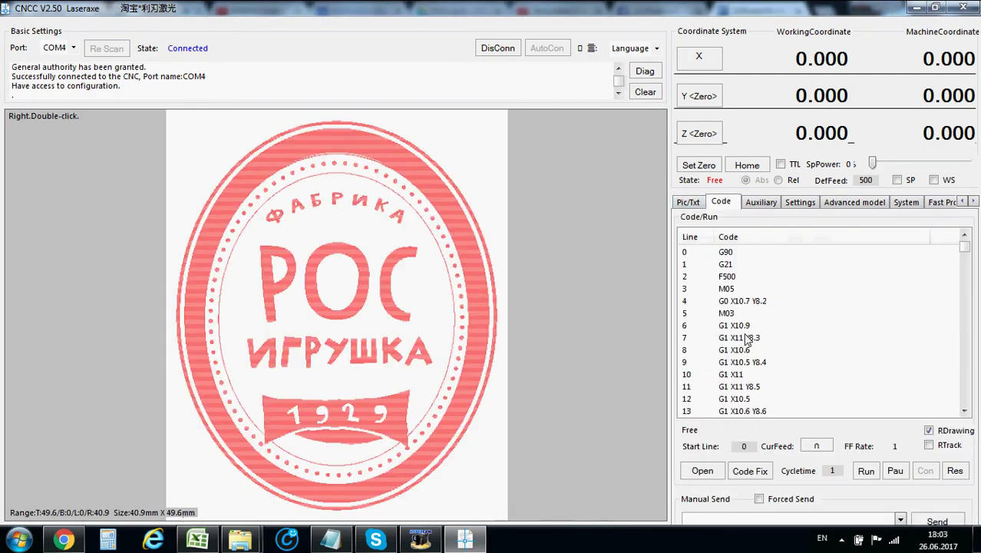
left_click(680, 205)
left_click(957, 227)
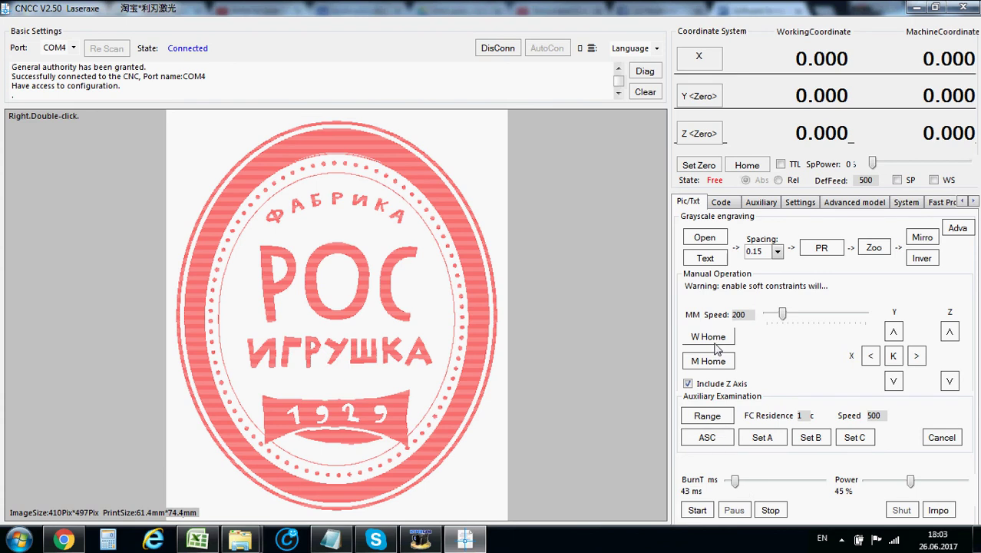
Step: Reload the original grayscale logo image and set burn time to 92 ms
left_click(705, 237)
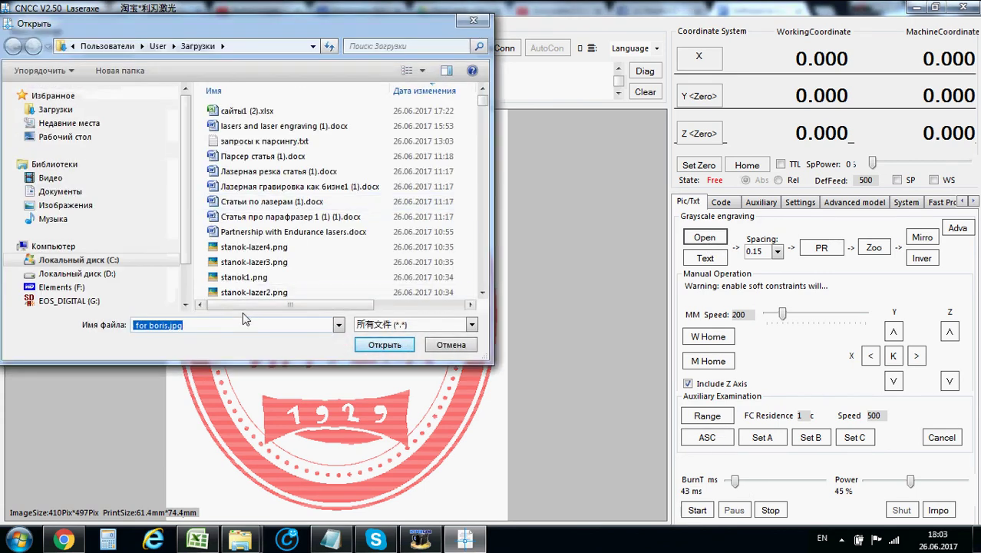
left_click(376, 347)
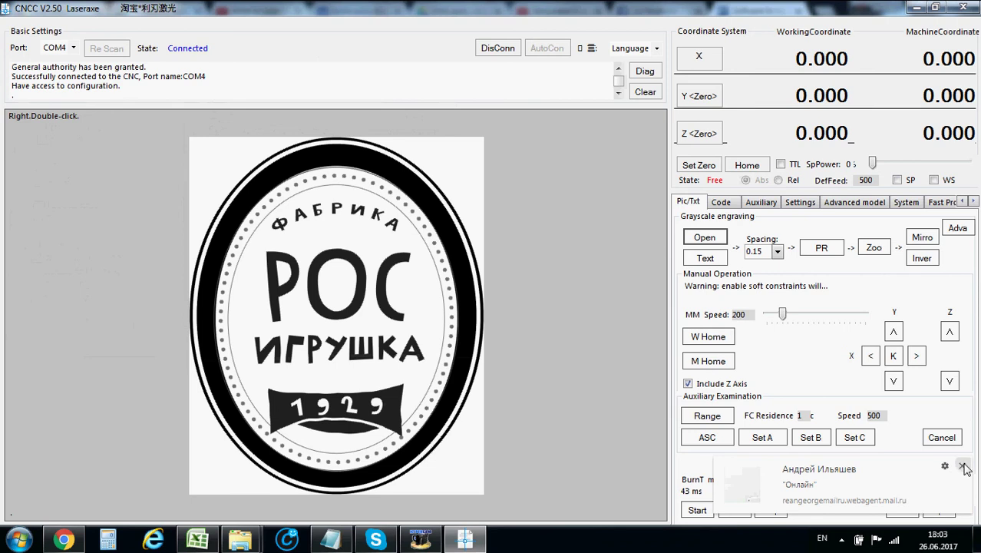
left_click(961, 465)
left_click_drag(734, 480, 746, 482)
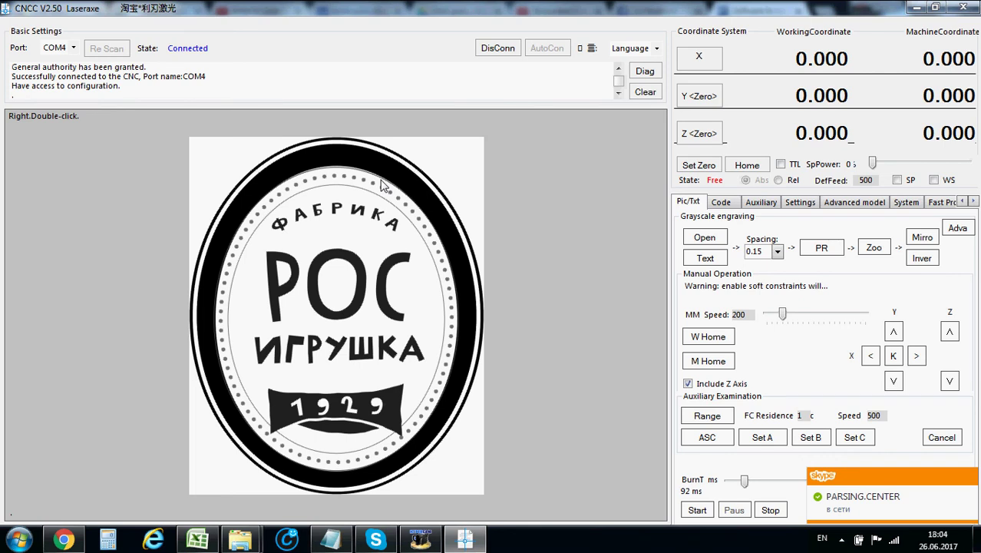
Step: Convert the 1929 factory logo to the outline style
left_click(720, 240)
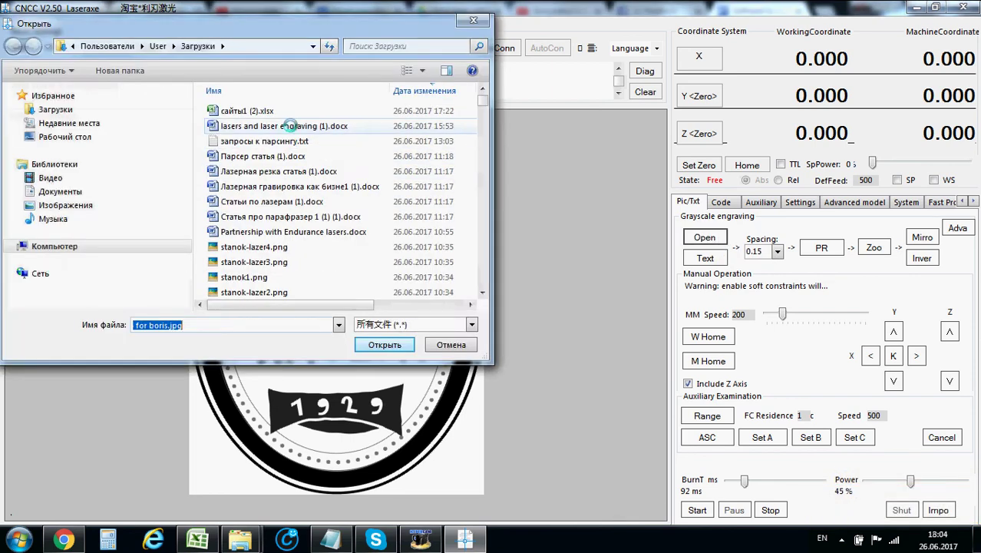
left_click(460, 345)
left_click(821, 247)
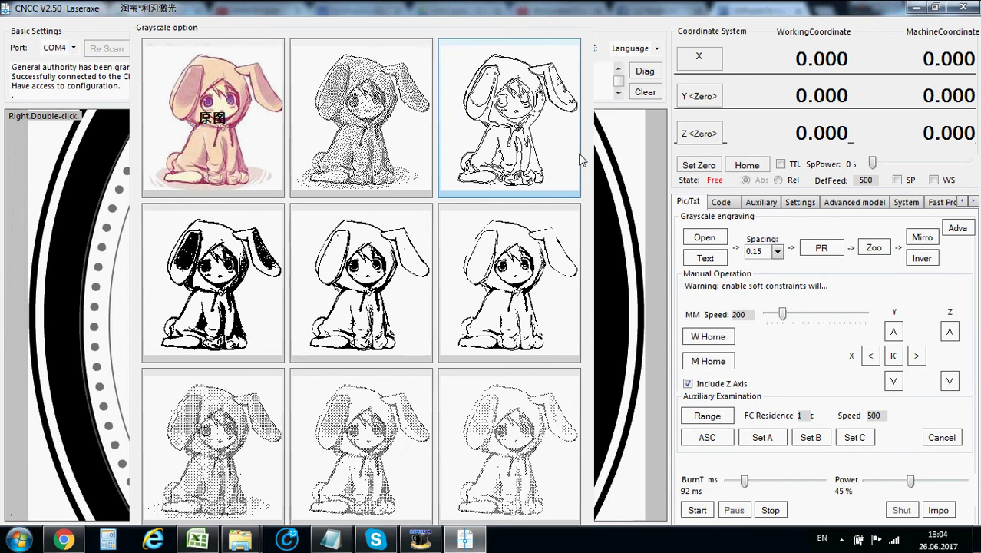
left_click(560, 170)
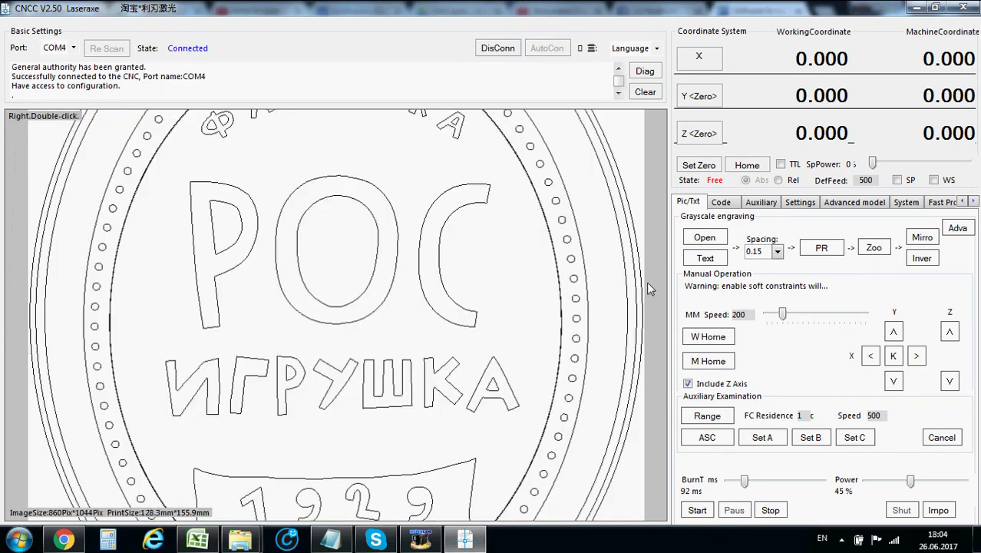
Step: Resize the engraving height to 60 mm, giving about 48.8×59.4 mm
left_click(873, 247)
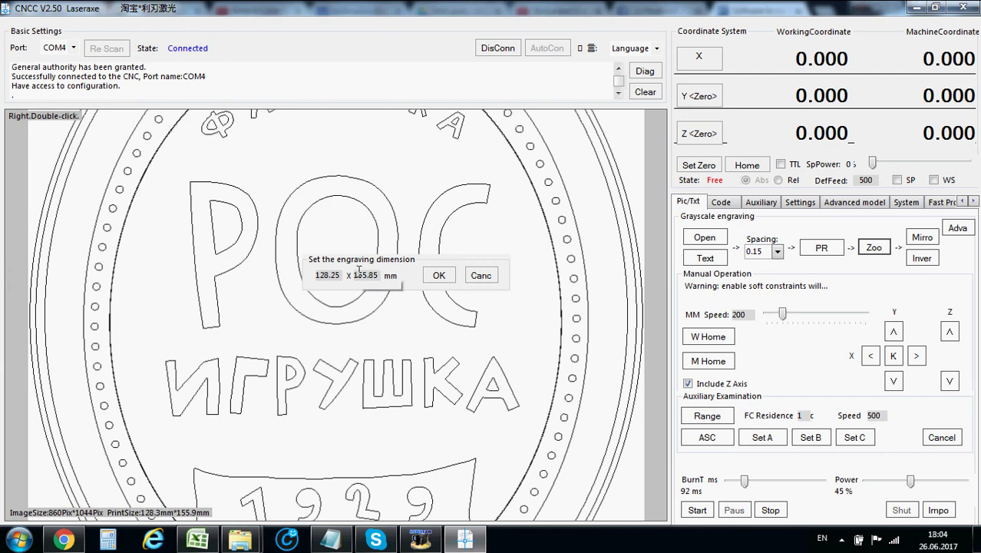
left_click_drag(380, 277, 284, 277)
type("60")
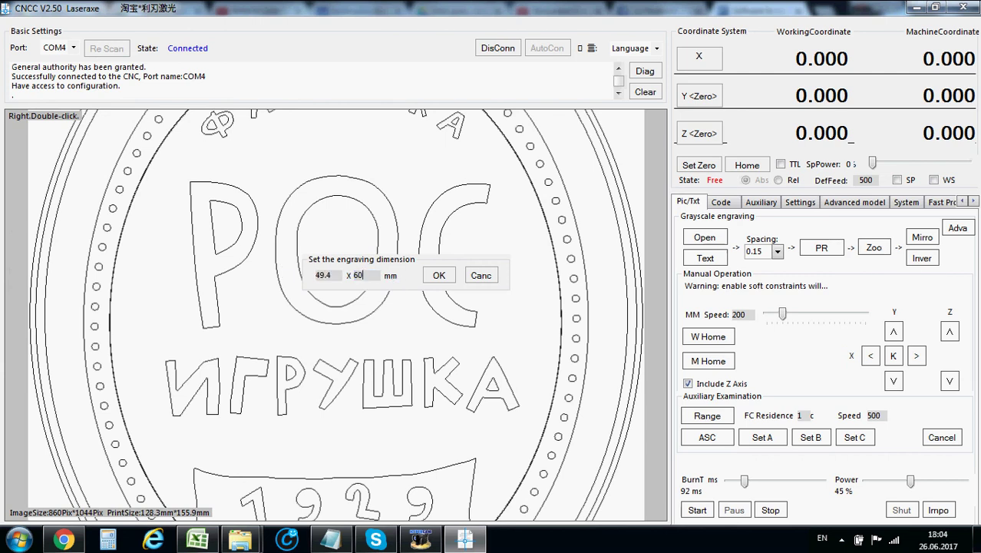
left_click(436, 276)
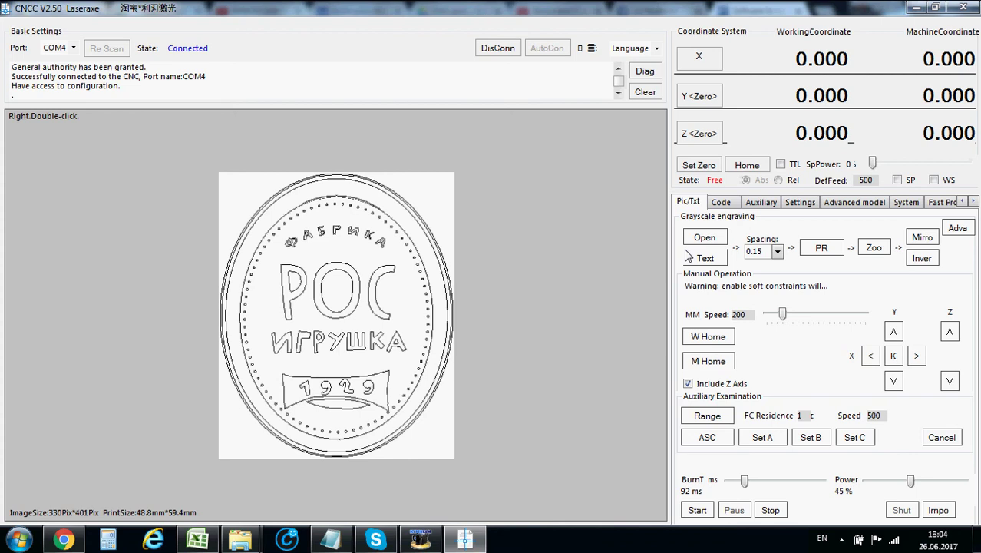
Step: Generate outline G-code for the logo and load it into the code page as a 32.5×39.6 mm contour
left_click(958, 229)
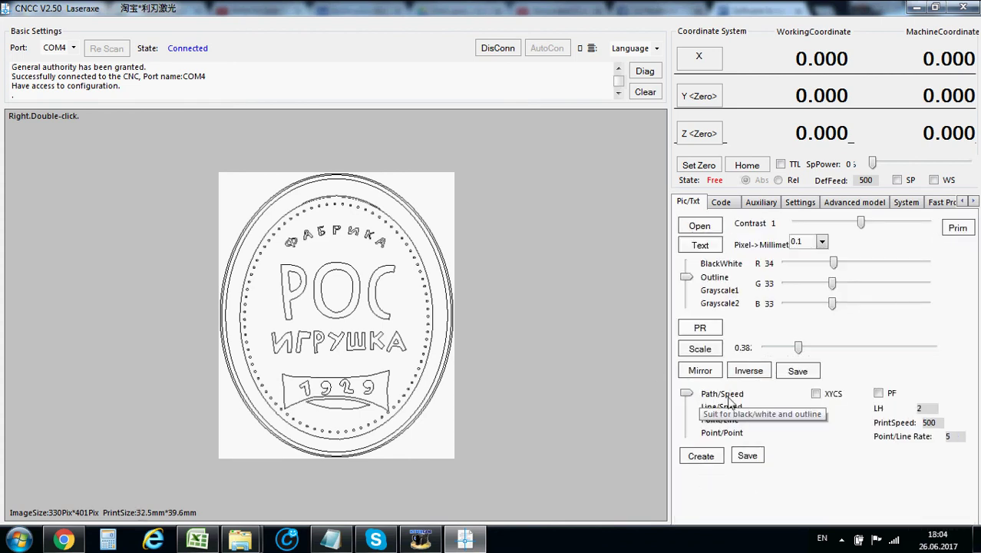
left_click(694, 458)
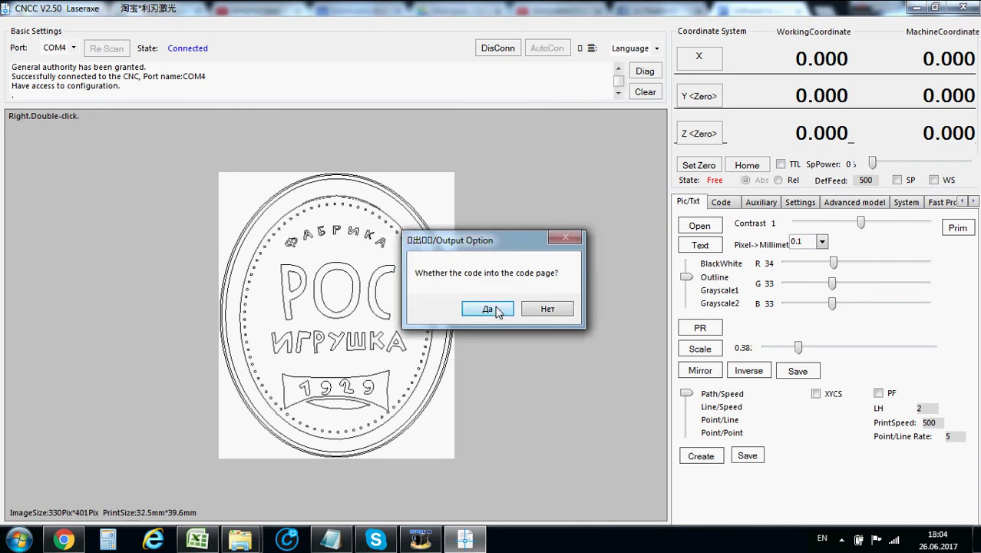
left_click(495, 309)
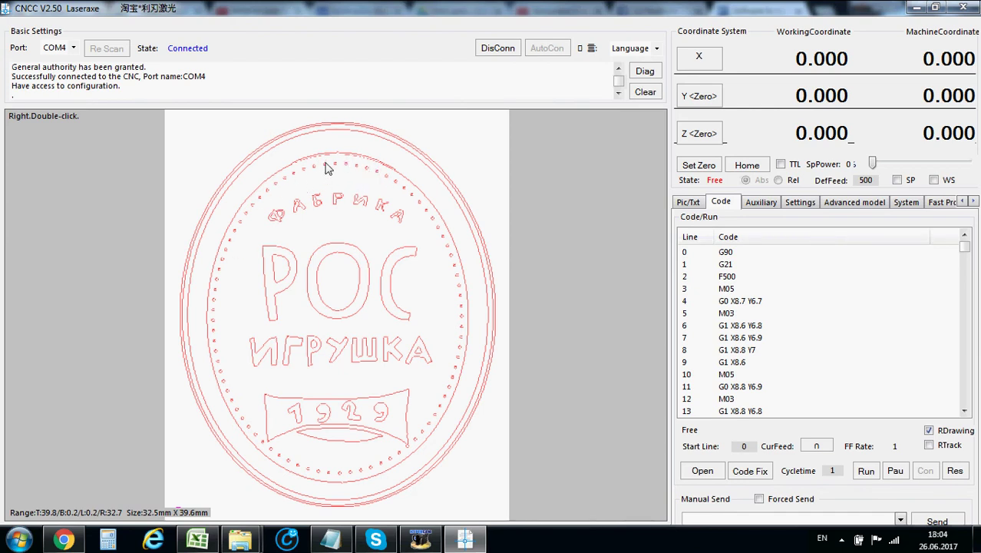
Step: Load new logo bw.jpg and convert it to the outline style
left_click(694, 209)
left_click(699, 223)
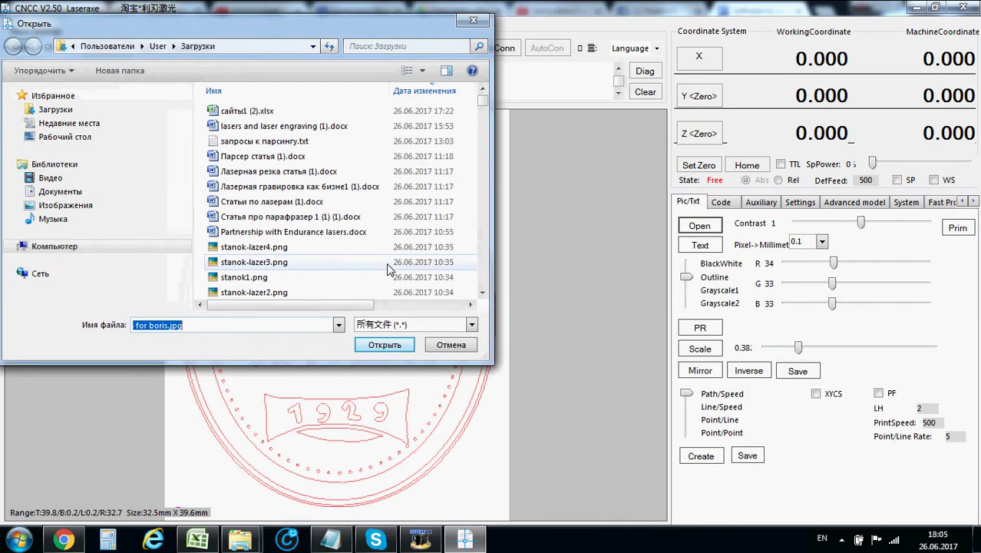
scroll(478, 195, "down", 6)
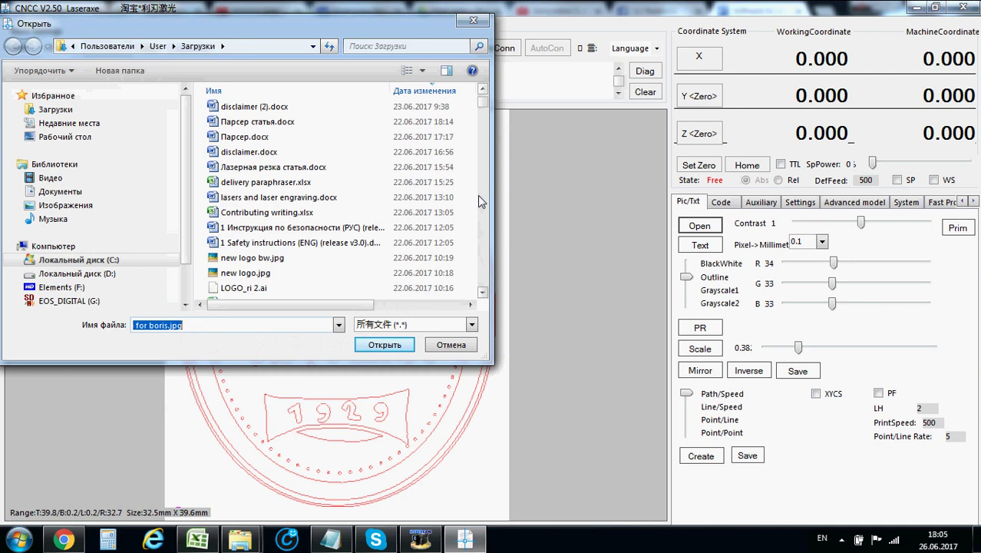
double_click(282, 259)
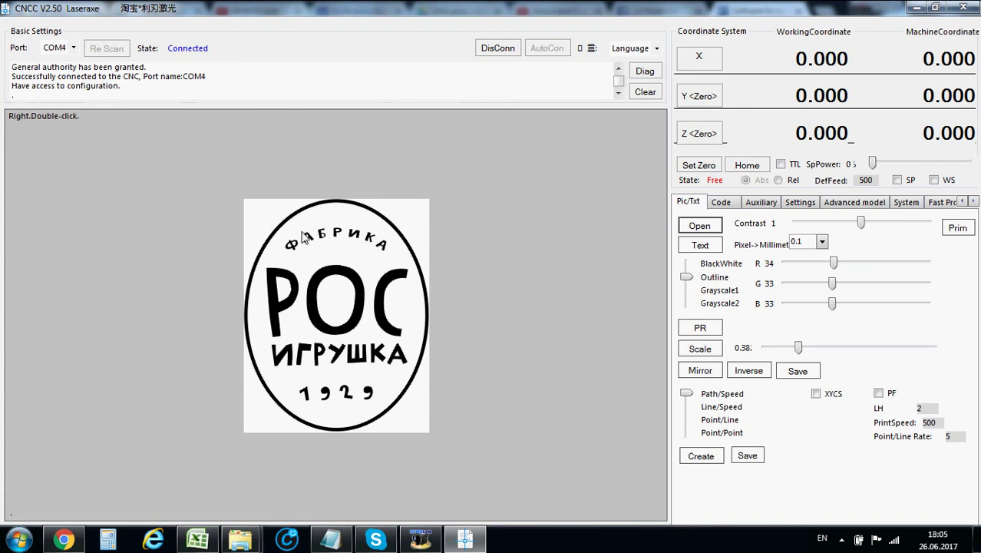
left_click(955, 229)
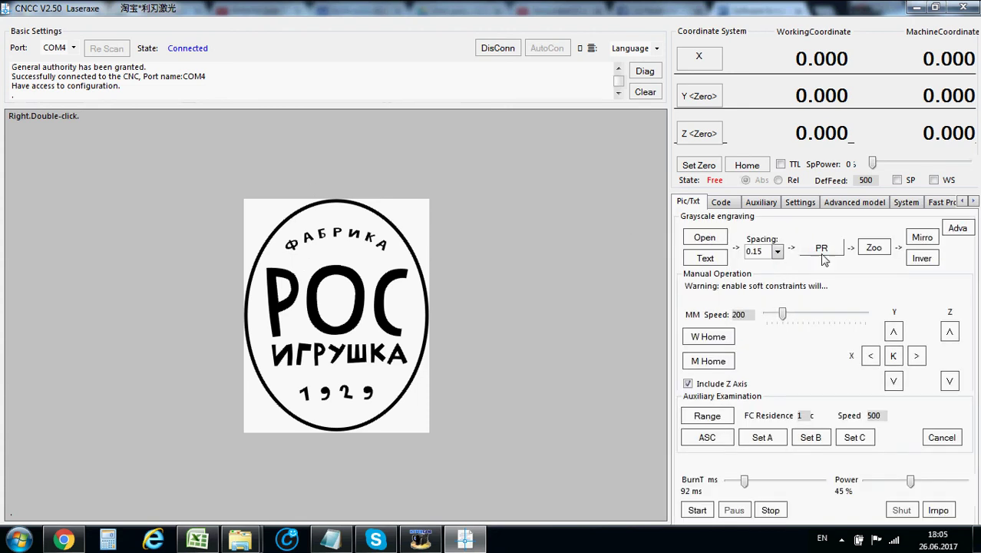
left_click(821, 247)
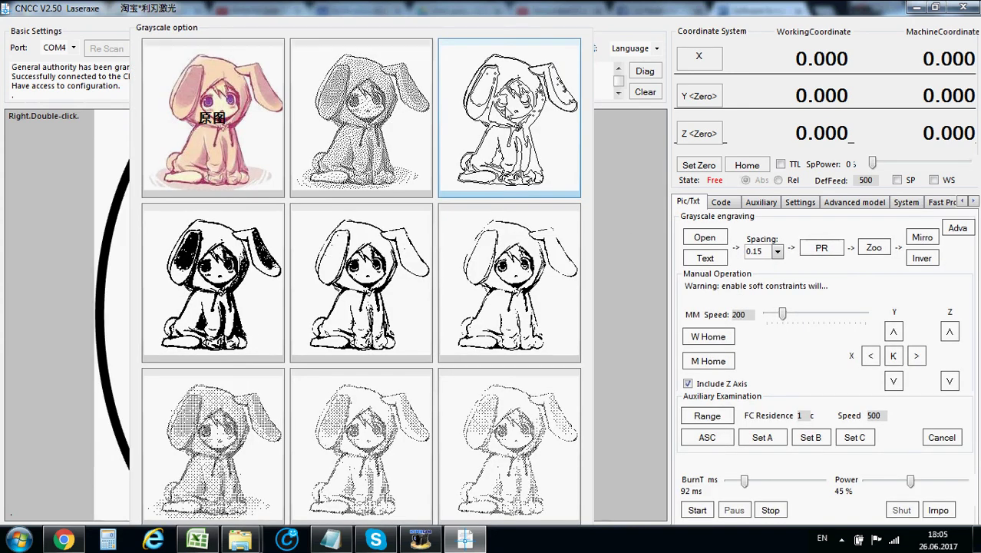
left_click(506, 112)
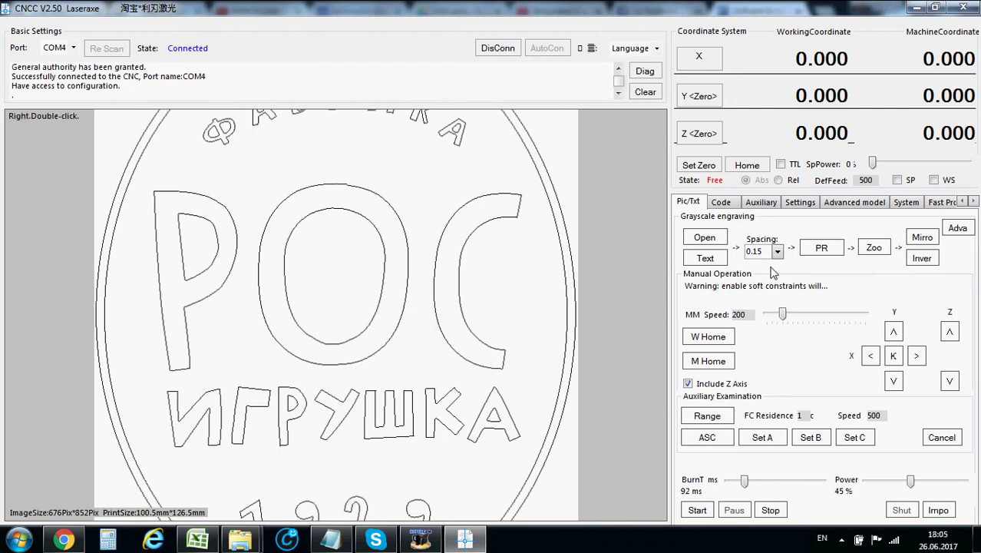
Step: Shrink the engraving size to 25.1×31.6 mm (256×322 px)
left_click(873, 247)
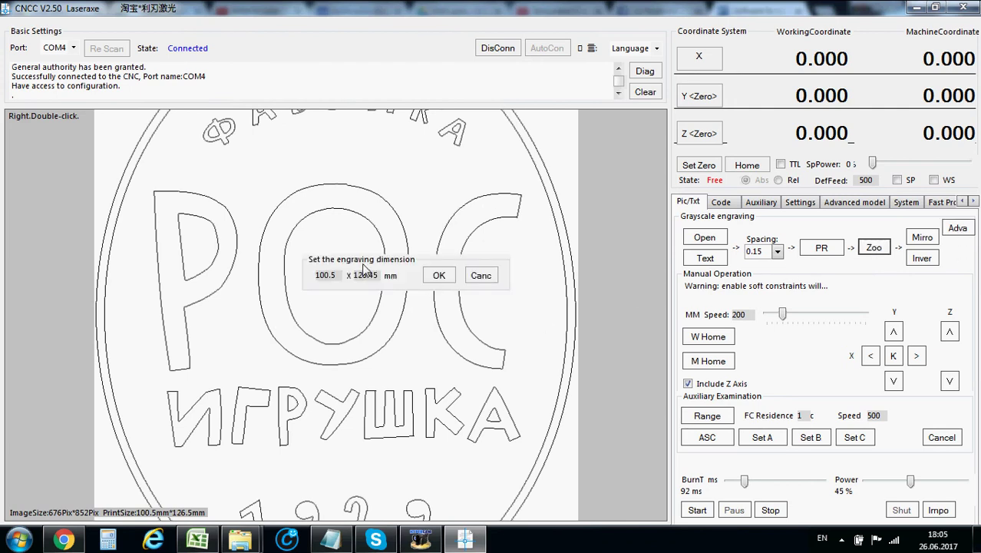
left_click_drag(378, 275, 217, 272)
type("48")
left_click(444, 275)
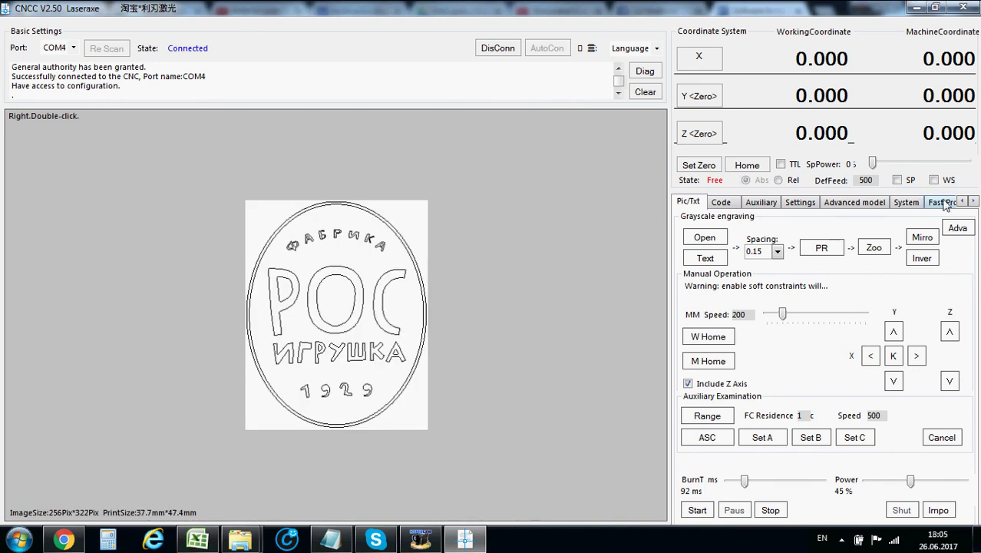
left_click(957, 228)
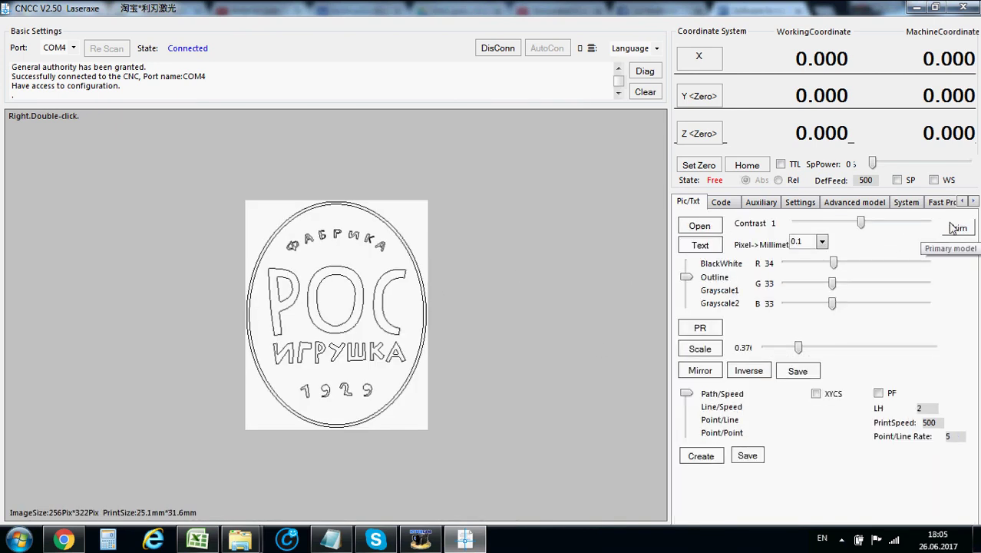
Step: Generate outline G-code for the smaller logo and load it into the code page
left_click(701, 456)
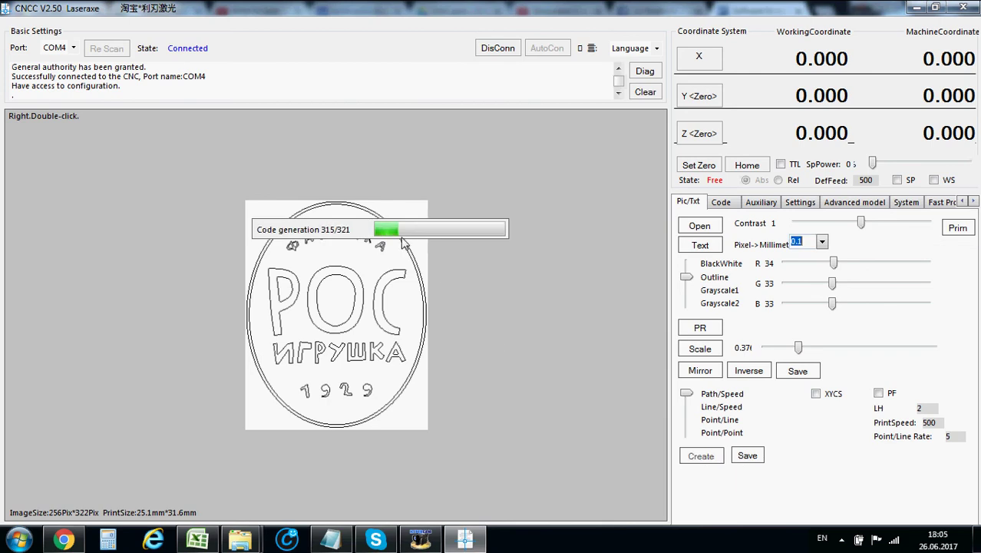
left_click(490, 308)
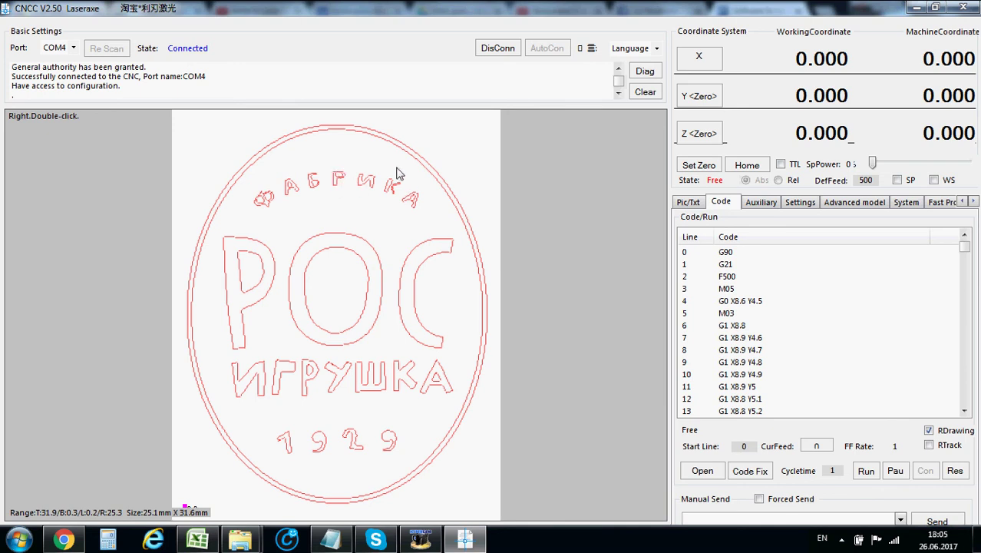
left_click(686, 202)
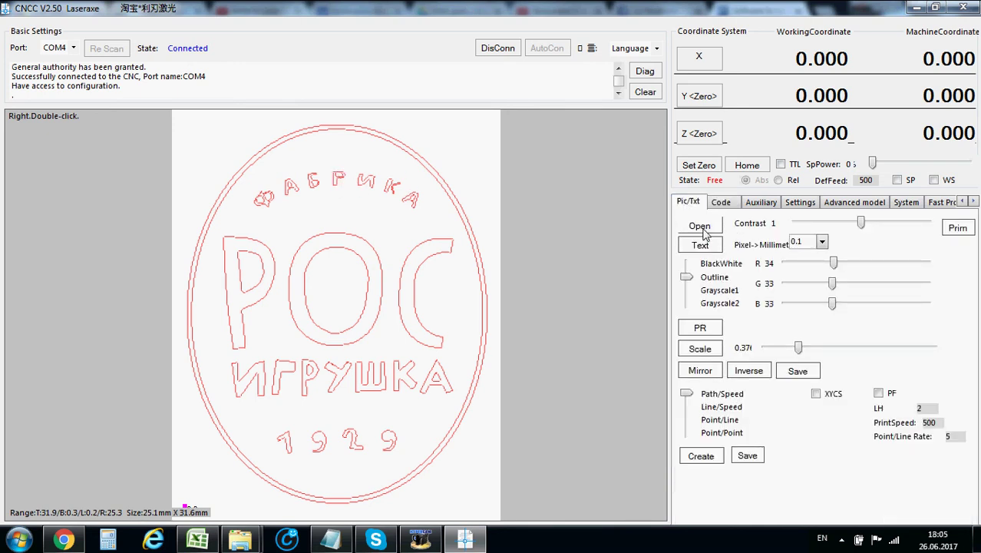
Step: Load new logo.jpg and apply the solid black-and-white style
left_click(700, 227)
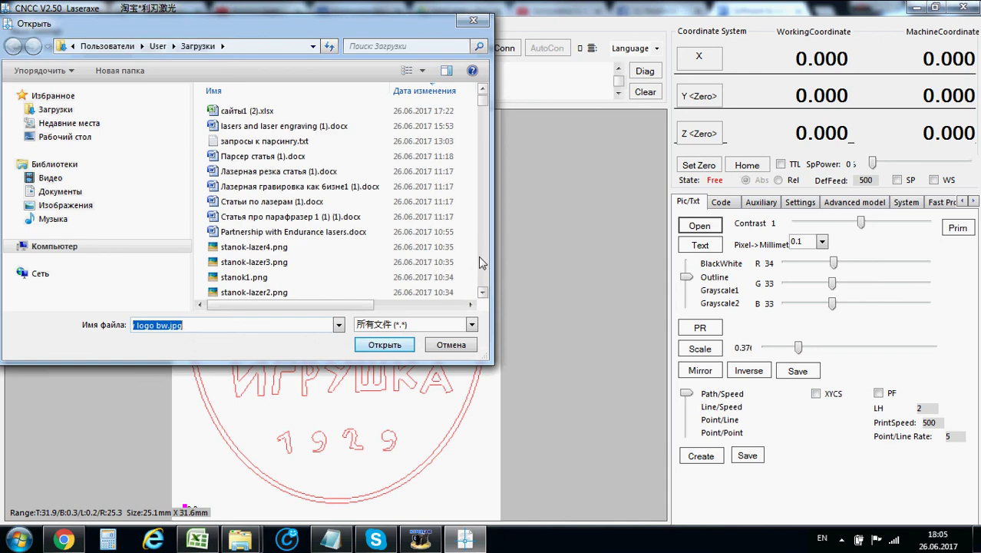
scroll(478, 255, "down", 15)
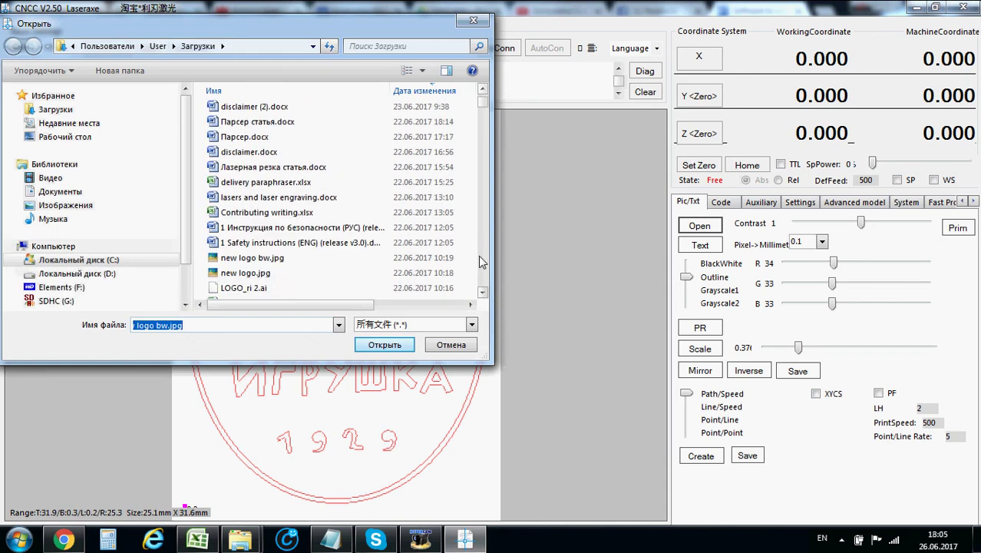
double_click(254, 274)
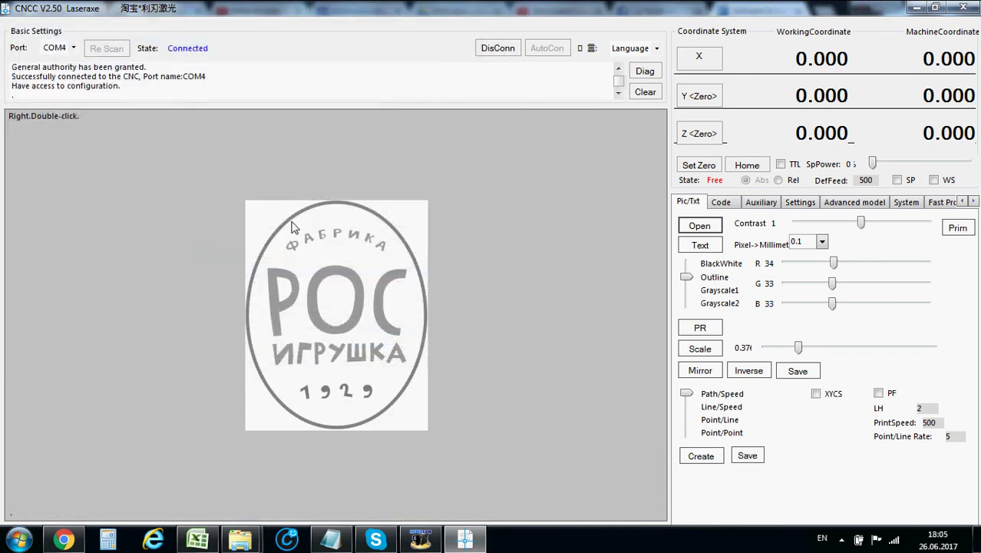
left_click(959, 229)
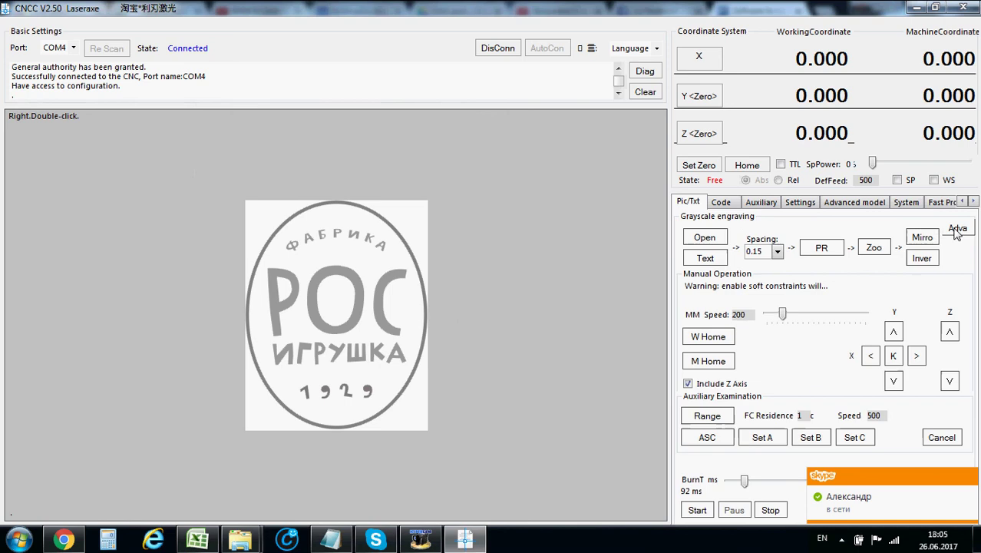
left_click(821, 247)
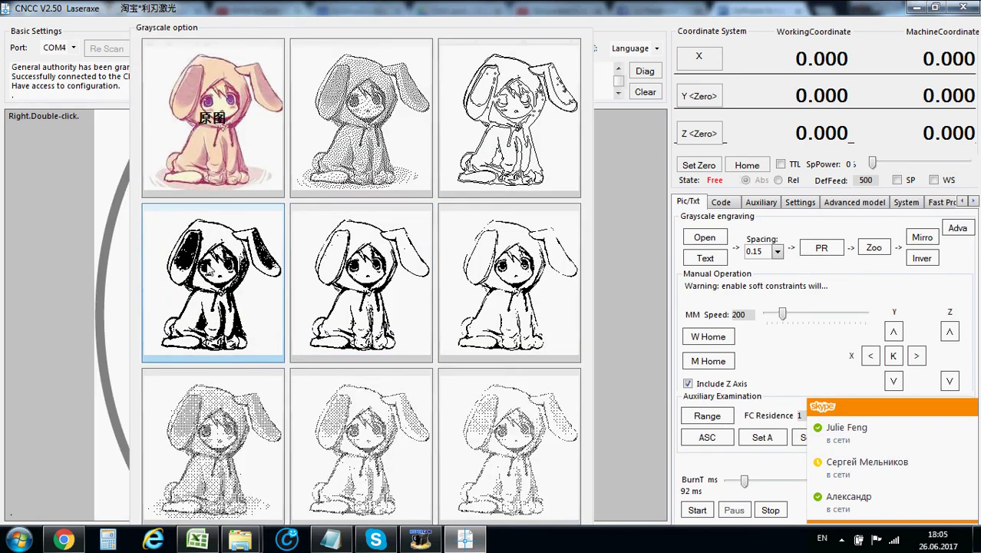
left_click(207, 262)
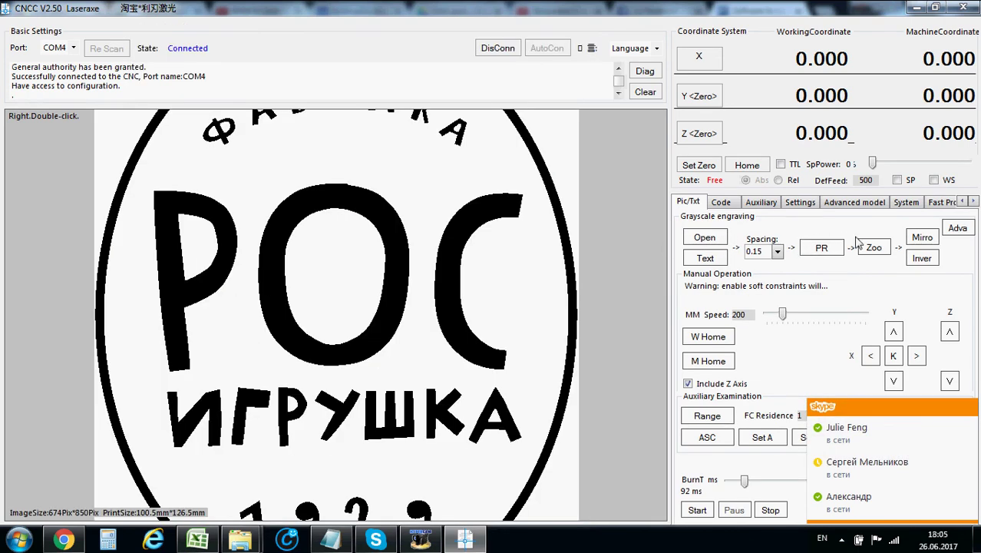
Step: Generate the filled logo's G-code and send it to the code page at 67×84.3 mm
left_click(958, 230)
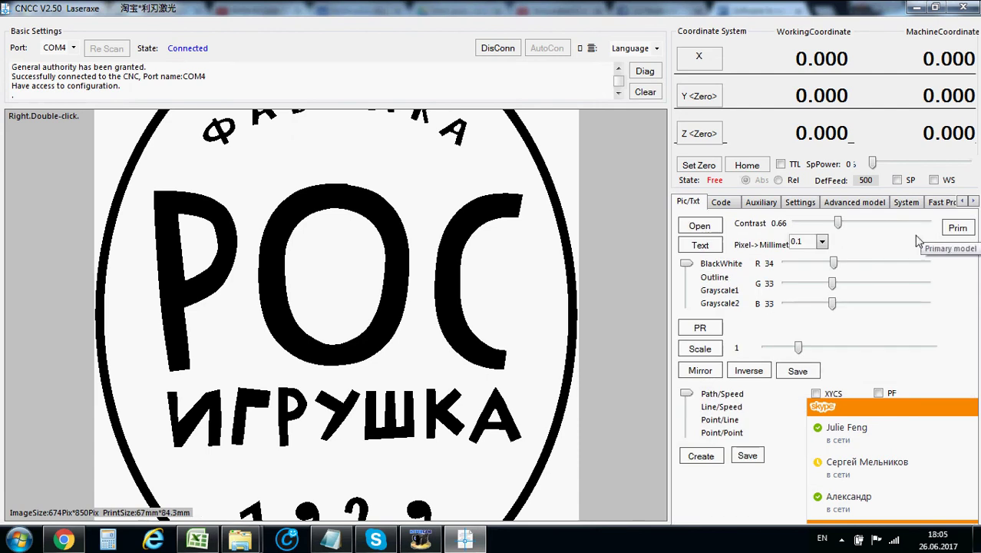
left_click(700, 456)
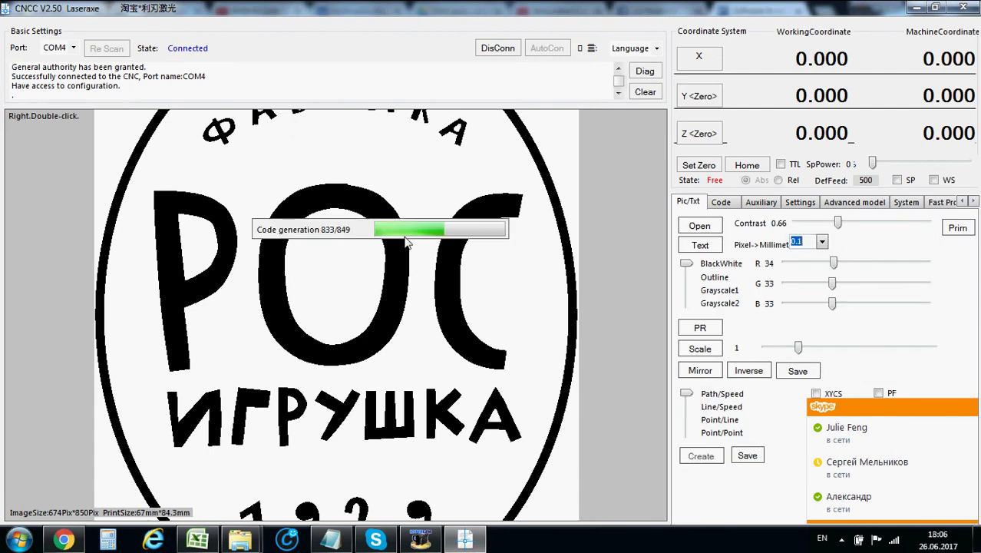
left_click(488, 309)
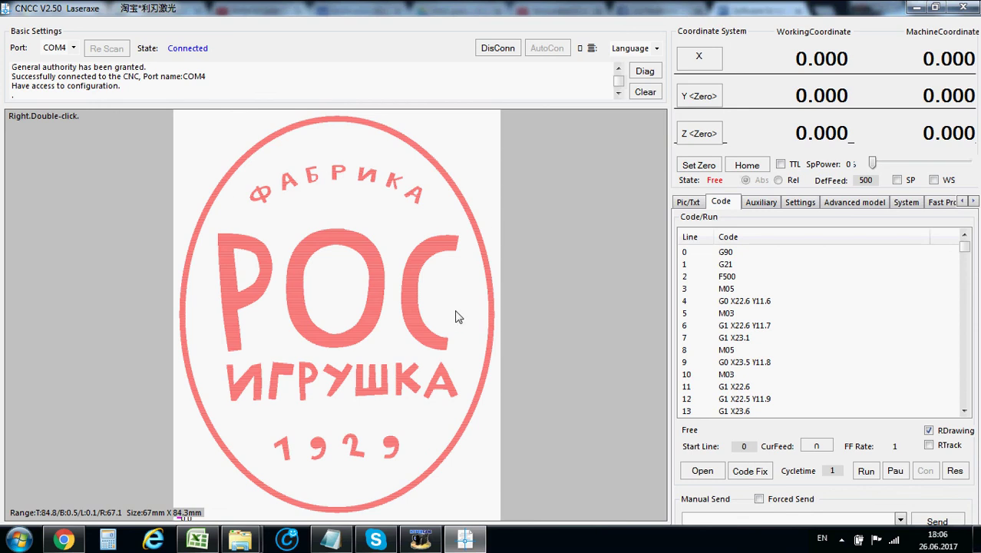
Step: Set burn time to 47 ms and laser power to 73%, then view the G-code listing
left_click(691, 204)
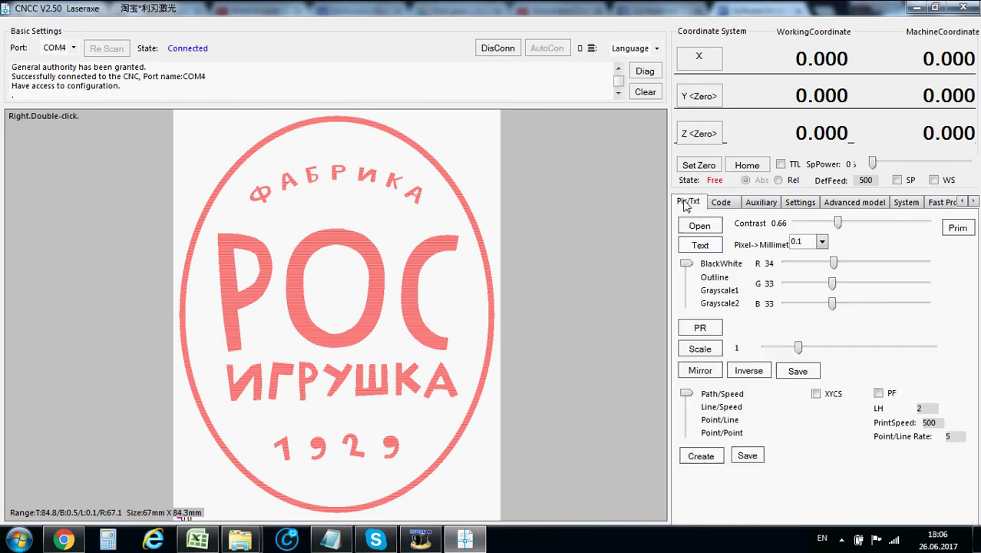
left_click(946, 231)
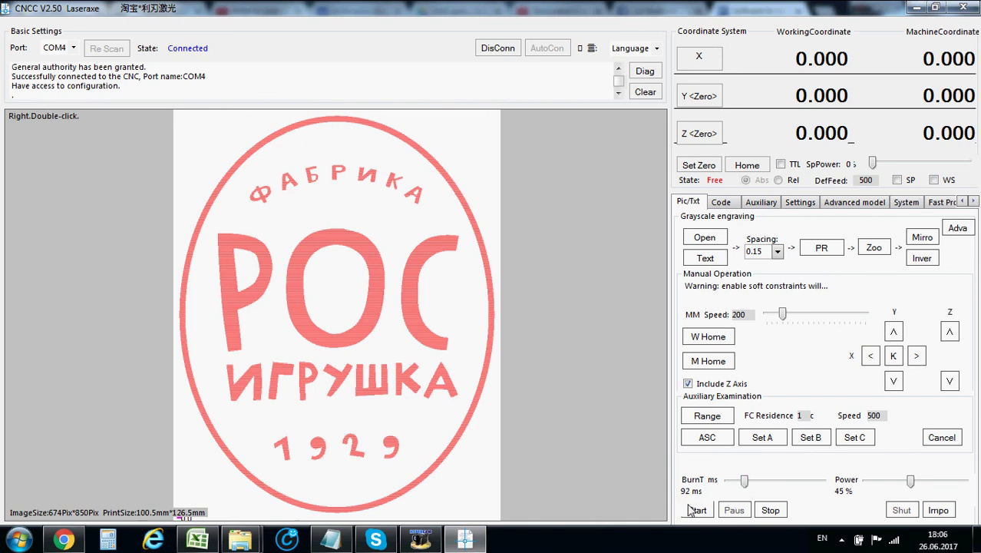
left_click_drag(744, 481, 735, 482)
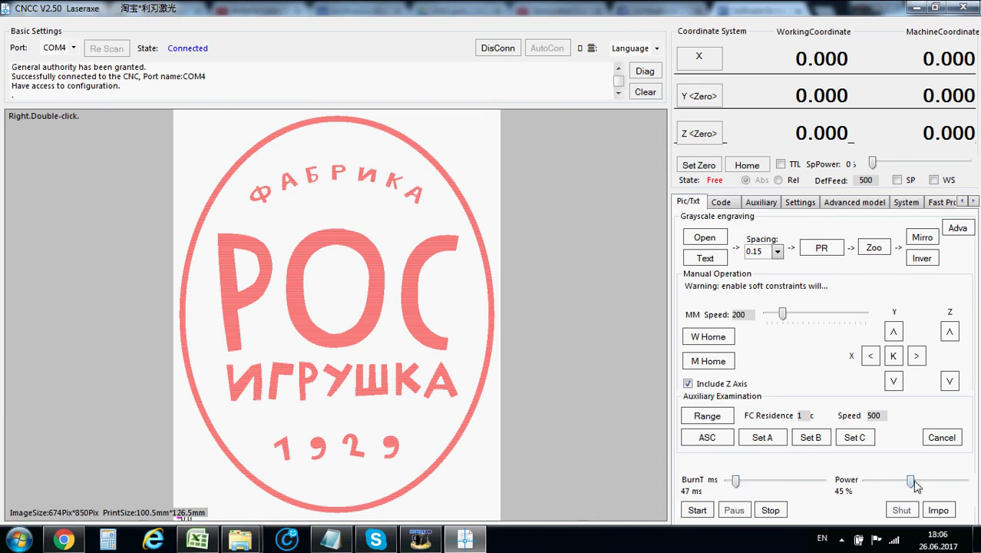
left_click_drag(912, 482, 939, 482)
left_click(721, 203)
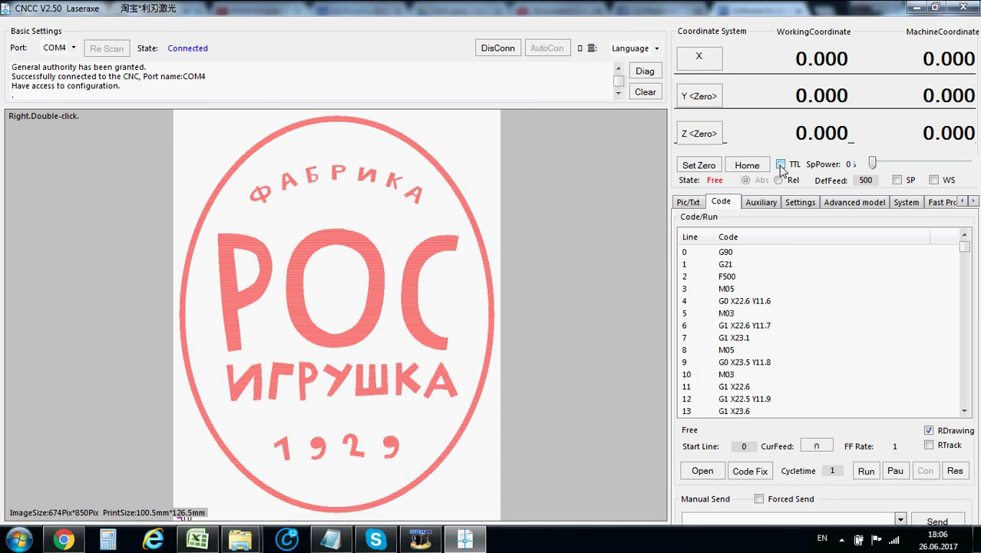
Step: Change print speed to 300 and regenerate the logo's G-code, loading it with feed F300
left_click(690, 202)
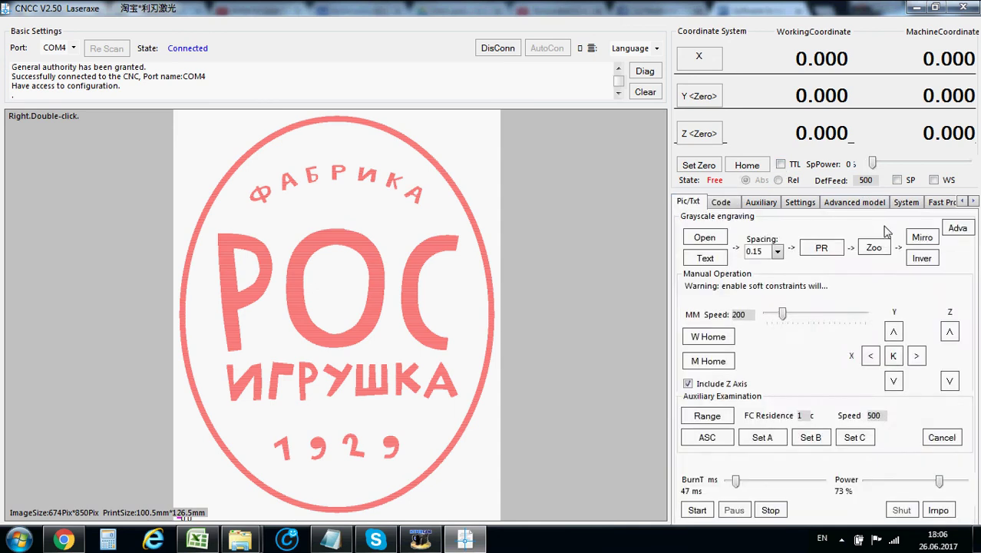
left_click(957, 228)
double_click(929, 422)
type("300")
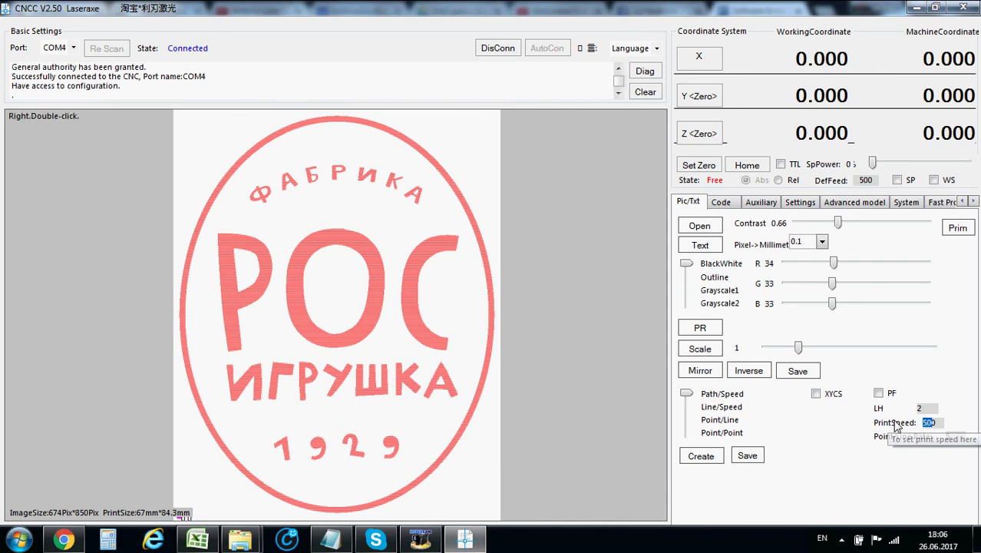
left_click(701, 456)
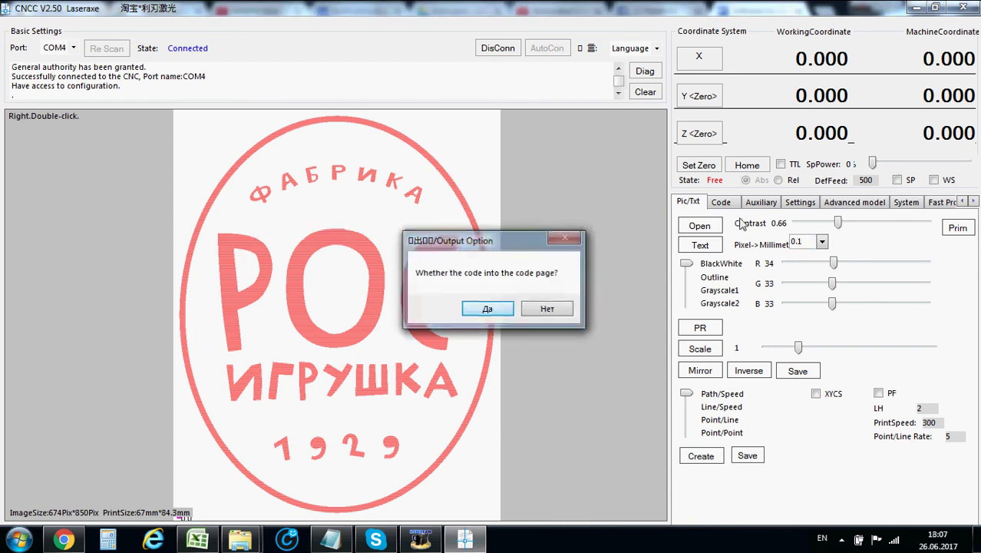
left_click(488, 308)
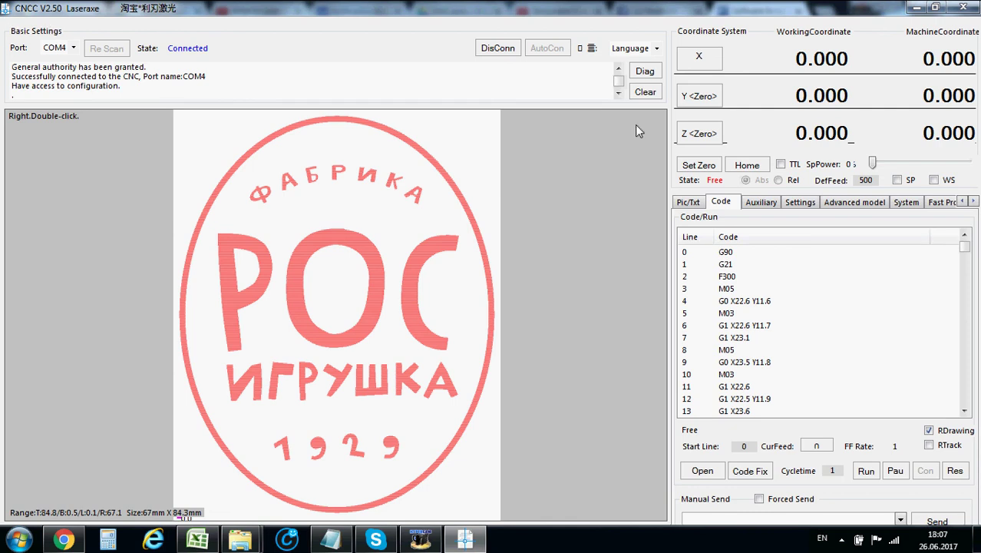
left_click(695, 204)
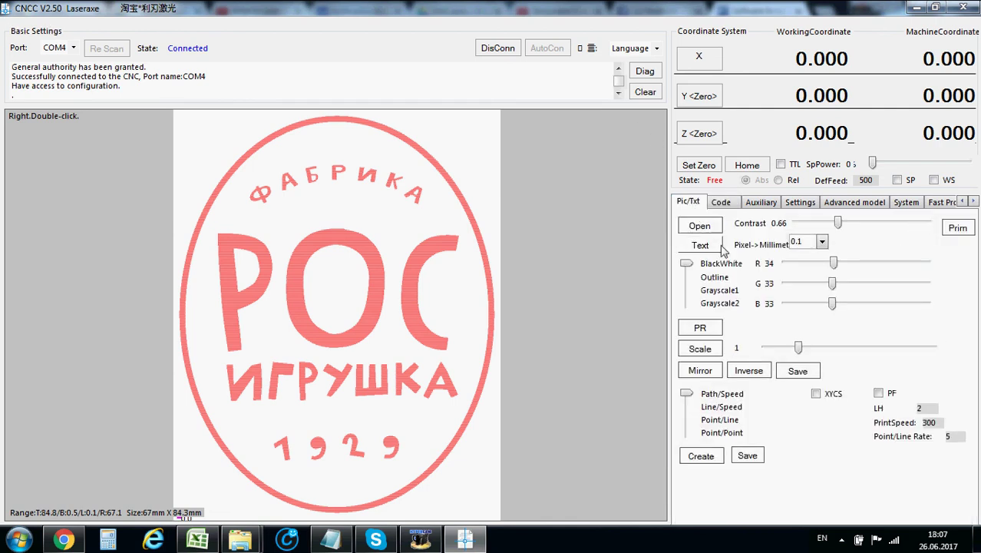
Step: Review the laser adjustment, firmware and communication info tabs, ending back on the grayscale engraving controls
left_click(957, 228)
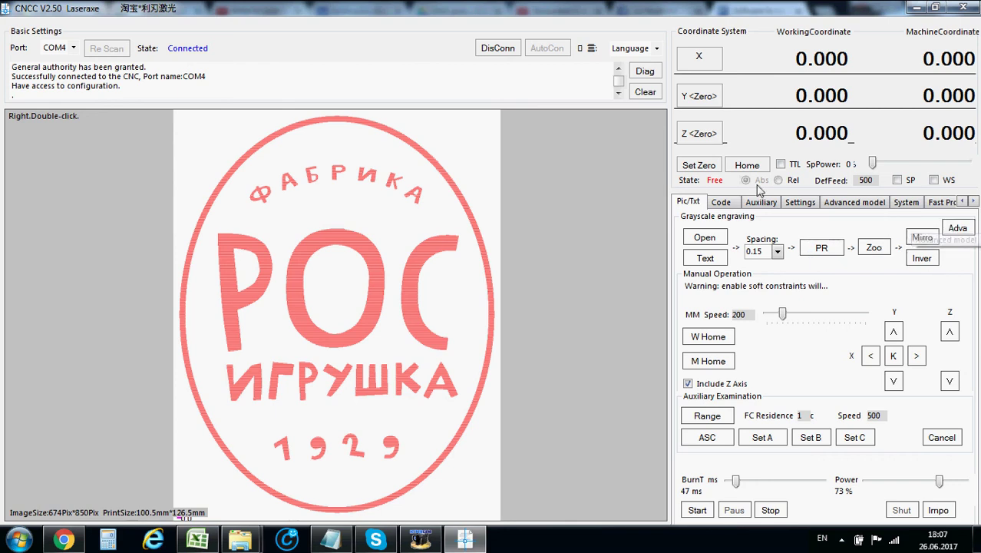
left_click(769, 204)
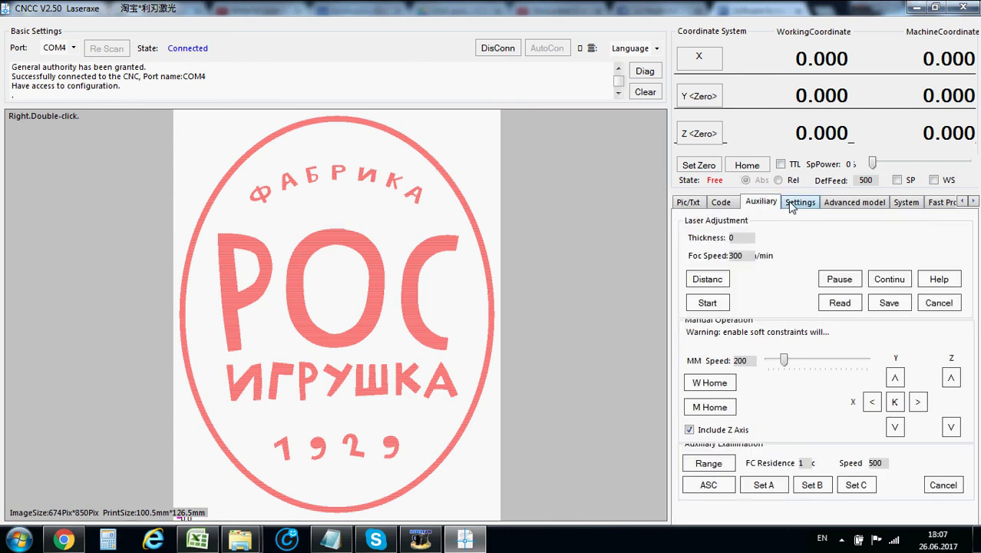
left_click(798, 202)
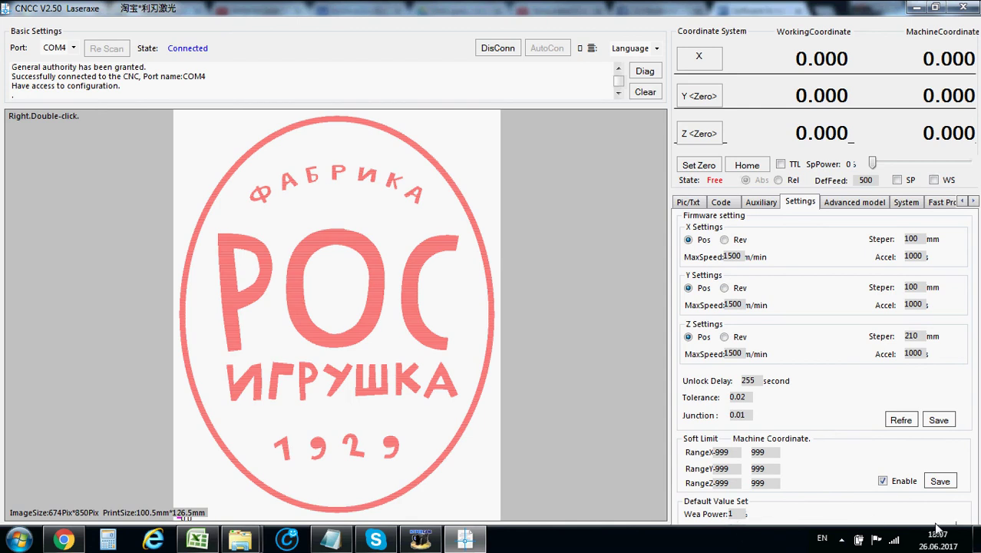
left_click(850, 202)
left_click(798, 203)
left_click(687, 207)
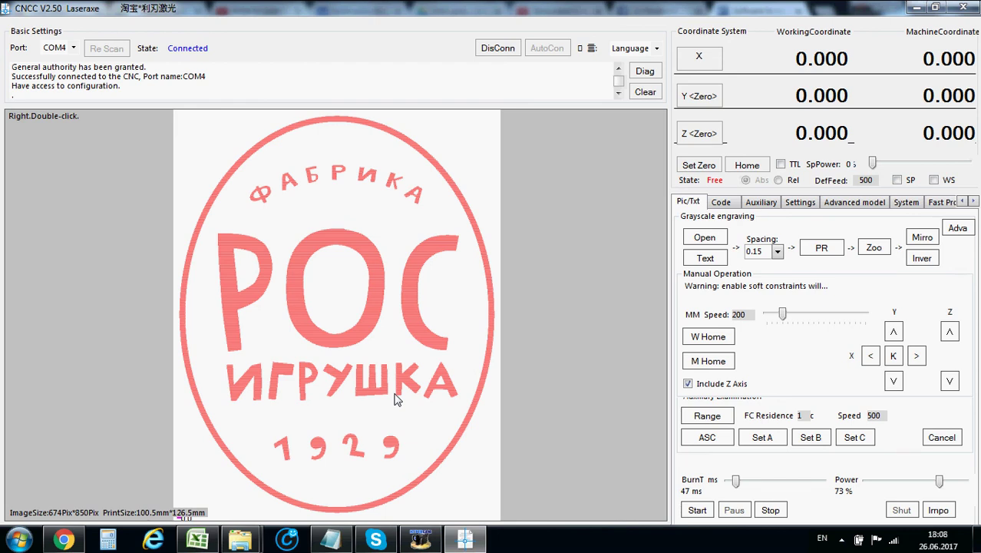
Step: Switch to Chrome and load endurancelasers.com in place of the download page
left_click(67, 541)
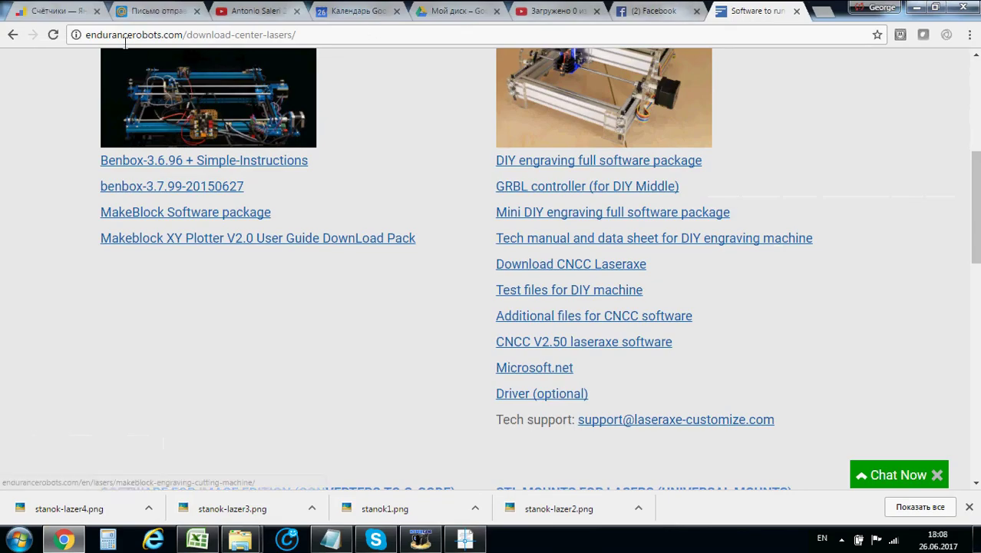
left_click(258, 38)
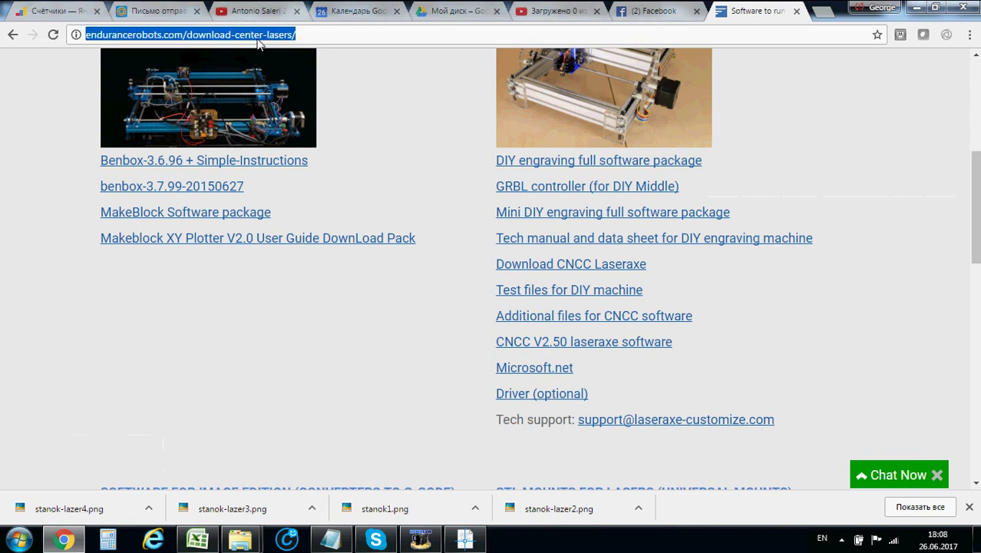
type("endurancelasers.com")
key("Return")
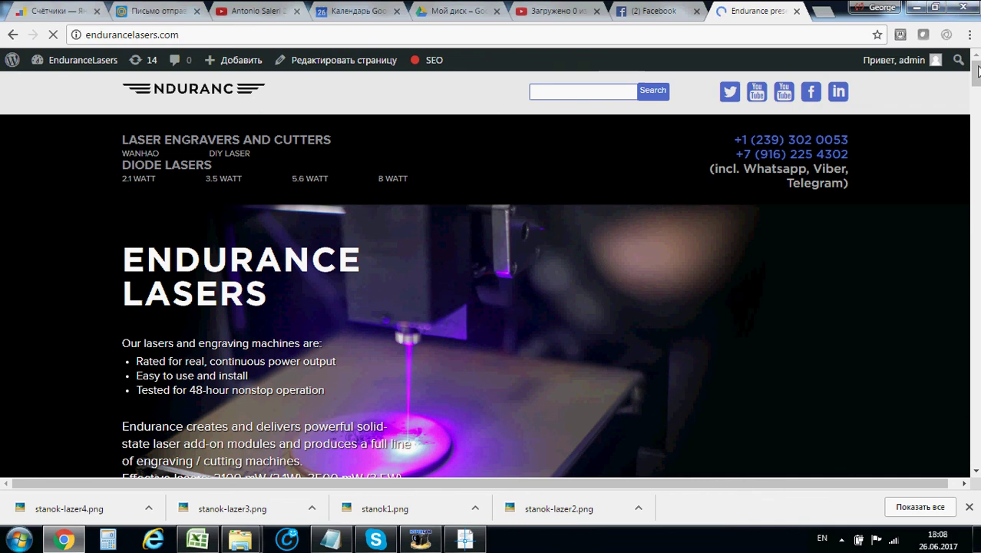
Step: Scroll down the Endurance Lasers page to the 'Our happy customers' gallery
left_click(976, 104)
left_click_drag(977, 103, 977, 176)
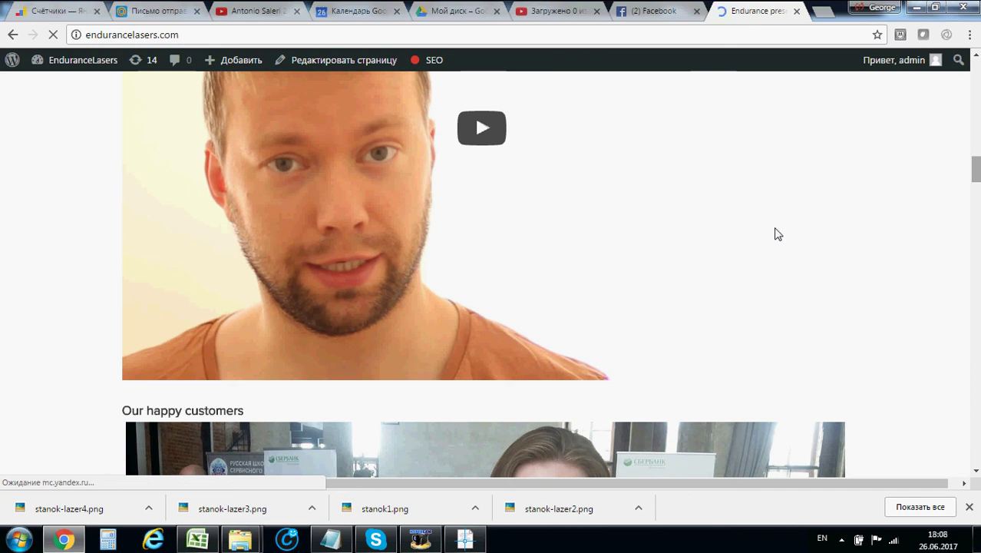
scroll(776, 233, "down", 4)
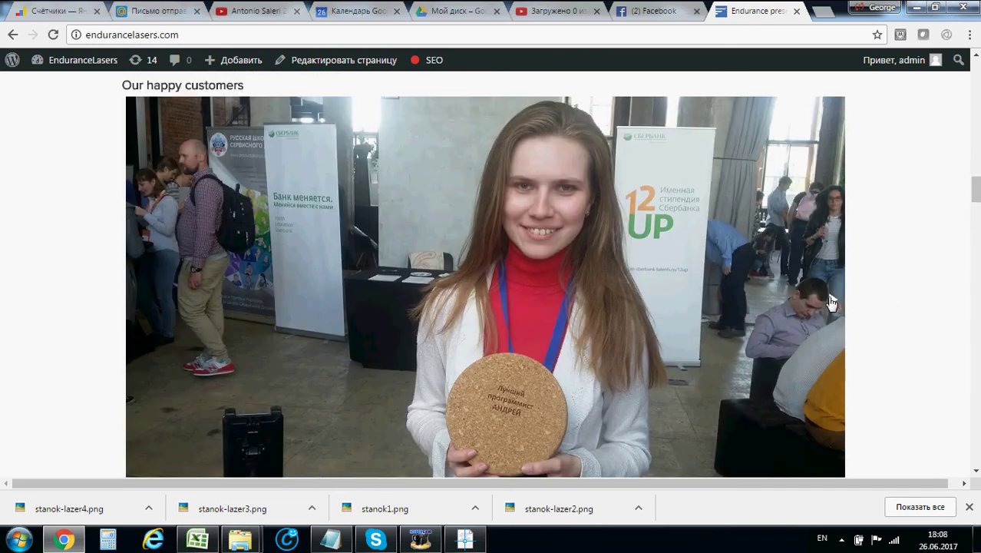
scroll(830, 303, "down", 1)
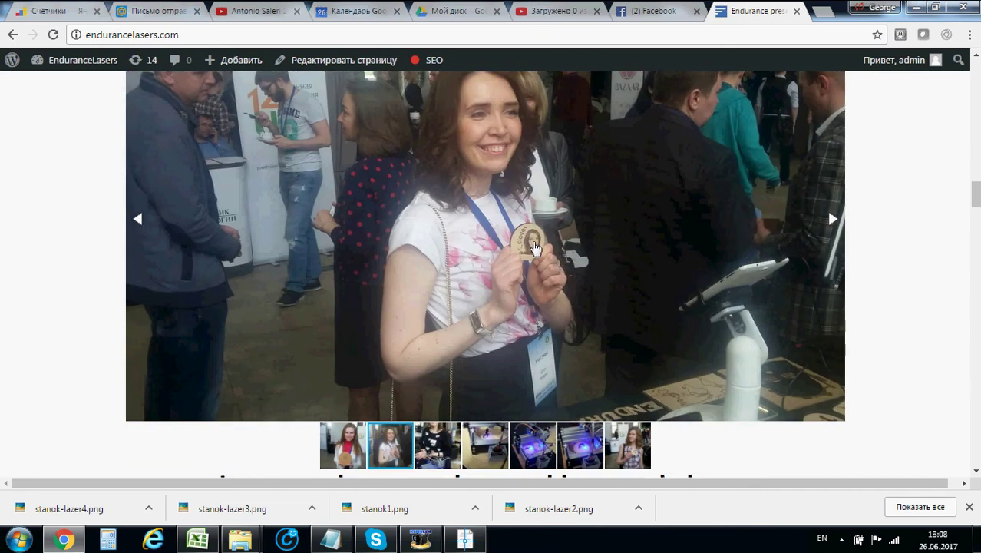
Step: Advance the customer gallery to its seventh and final photo of an engraved disc
left_click(833, 221)
left_click(833, 221)
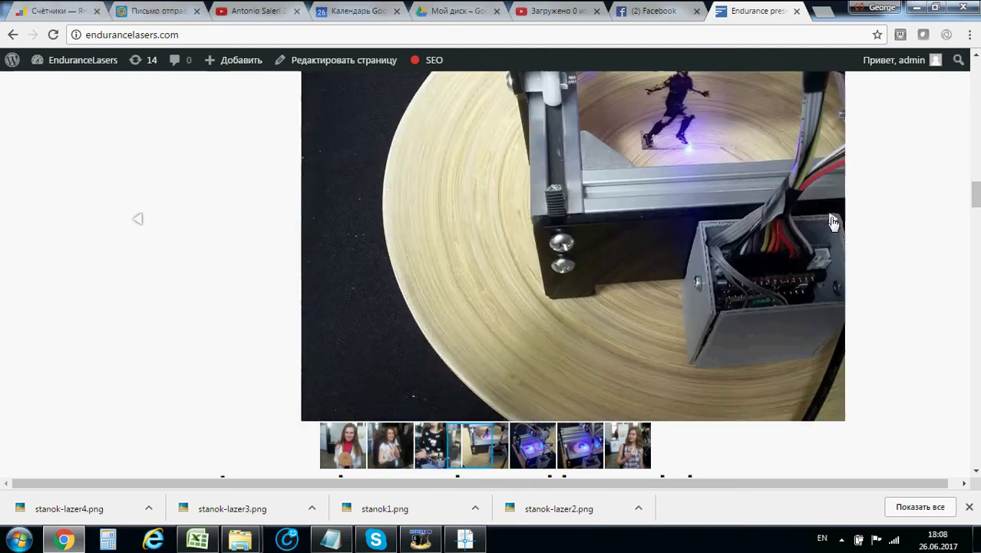
left_click(832, 221)
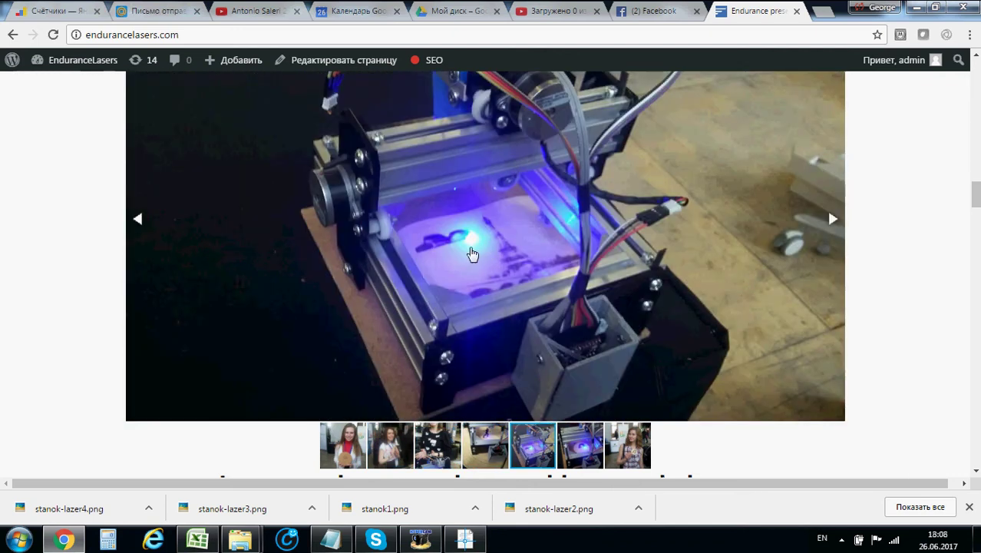
left_click(834, 221)
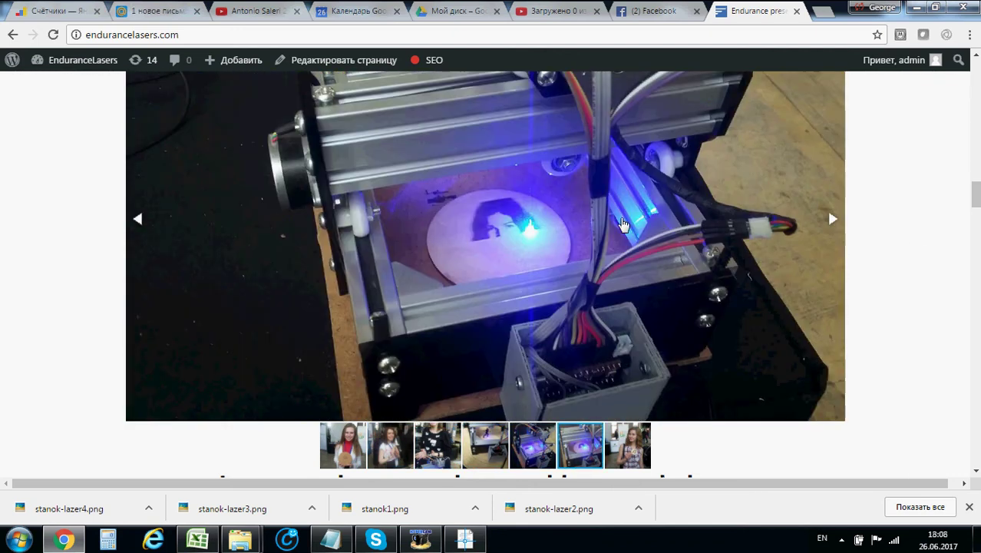
left_click(833, 221)
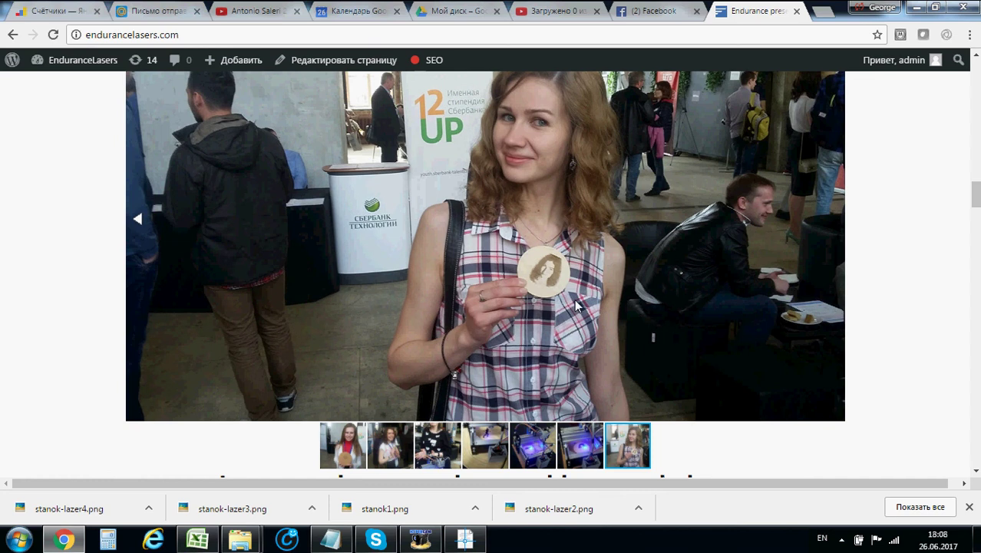